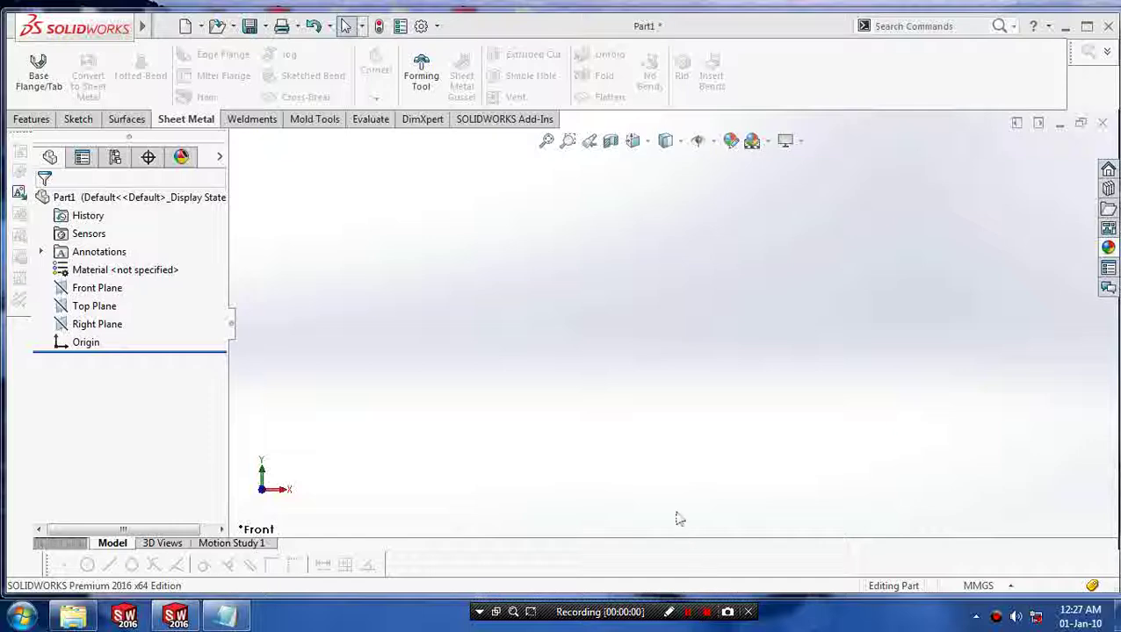
- Review the loft-bend notes on open profiles and sketching two profiles, then close them
{"action": "left_click", "coordinate": [226, 615]}
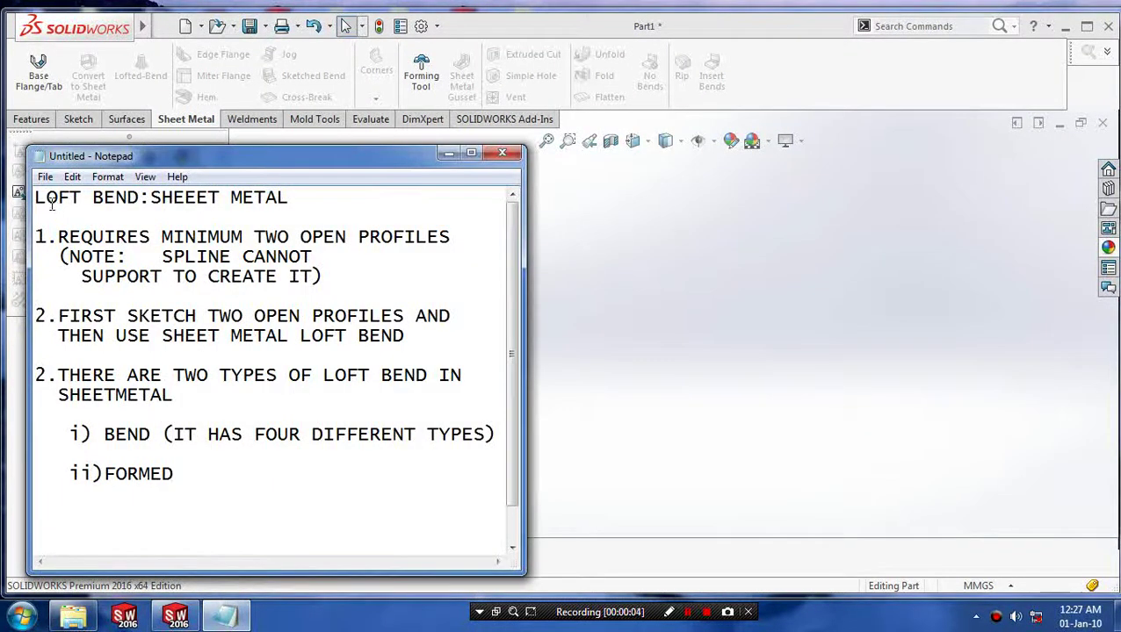
{"action": "left_click_drag", "start_coordinate": [36, 196], "coordinate": [294, 202]}
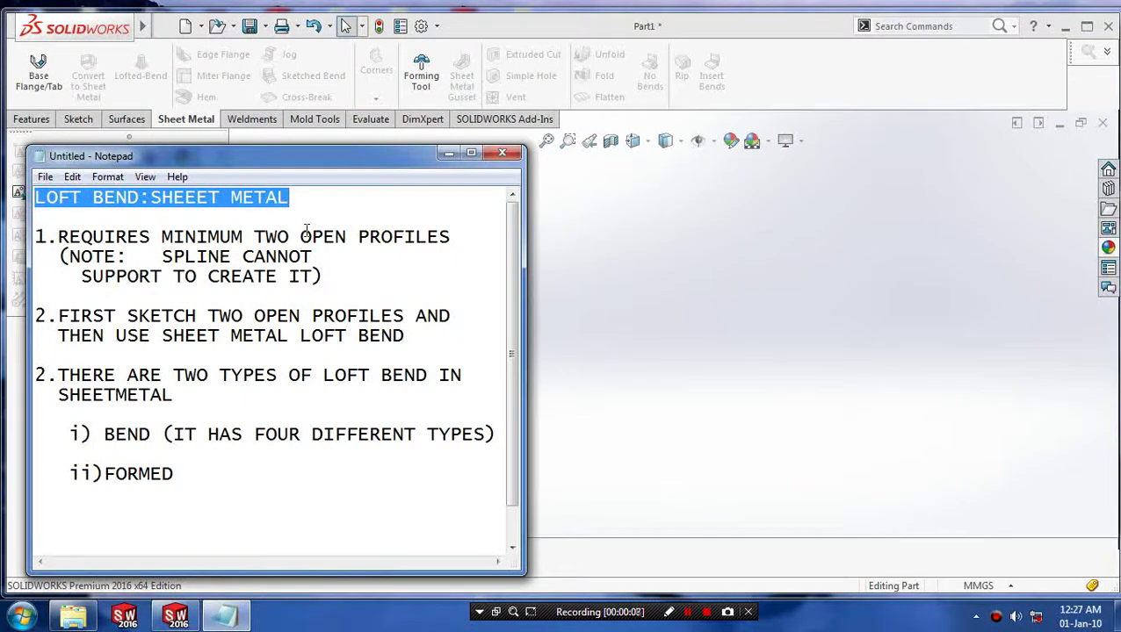
{"action": "mouse_move", "coordinate": [58, 237]}
{"action": "left_mouse_down"}
{"action": "mouse_move", "coordinate": [312, 256]}
{"action": "mouse_move", "coordinate": [326, 279]}
{"action": "left_mouse_up"}
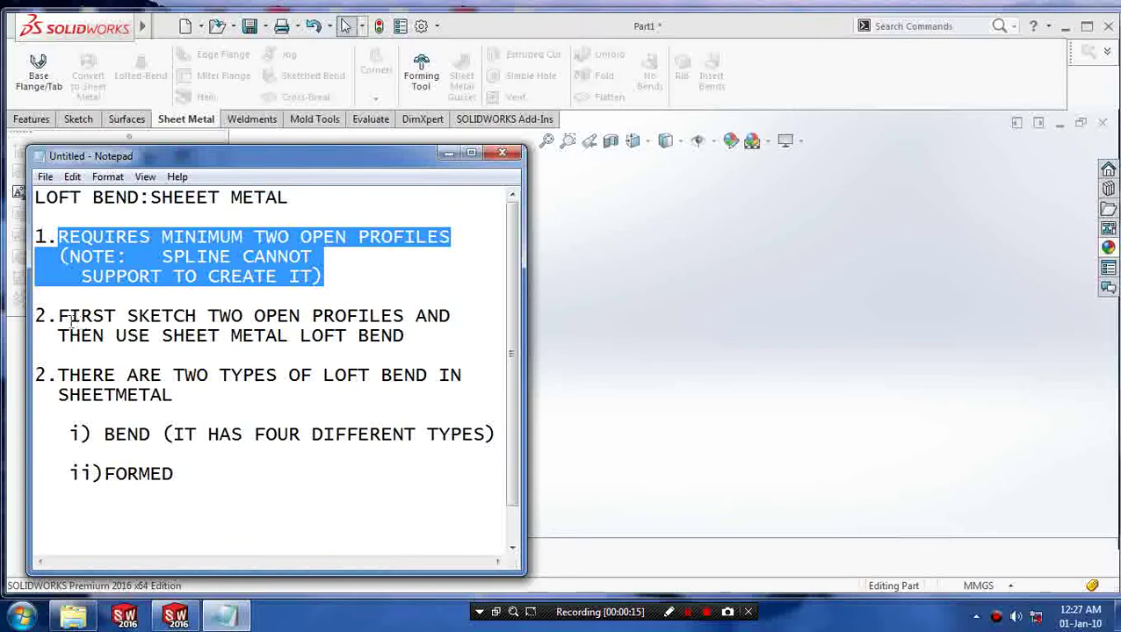
{"action": "mouse_move", "coordinate": [59, 316]}
{"action": "left_mouse_down"}
{"action": "mouse_move", "coordinate": [374, 321]}
{"action": "mouse_move", "coordinate": [410, 334]}
{"action": "left_mouse_up"}
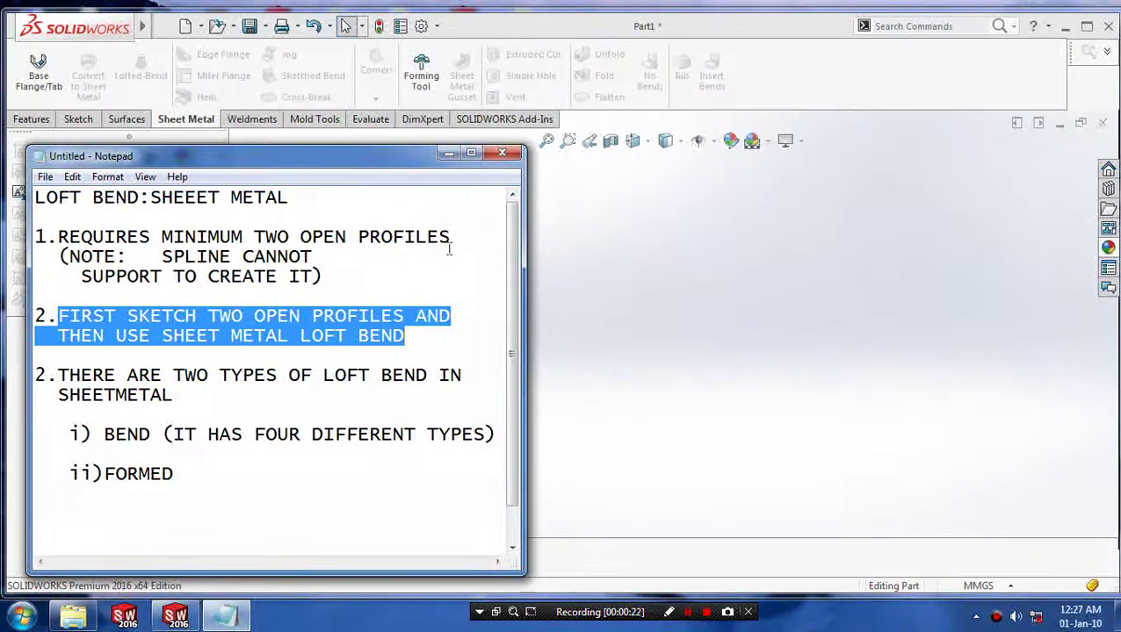
{"action": "left_click", "coordinate": [449, 159]}
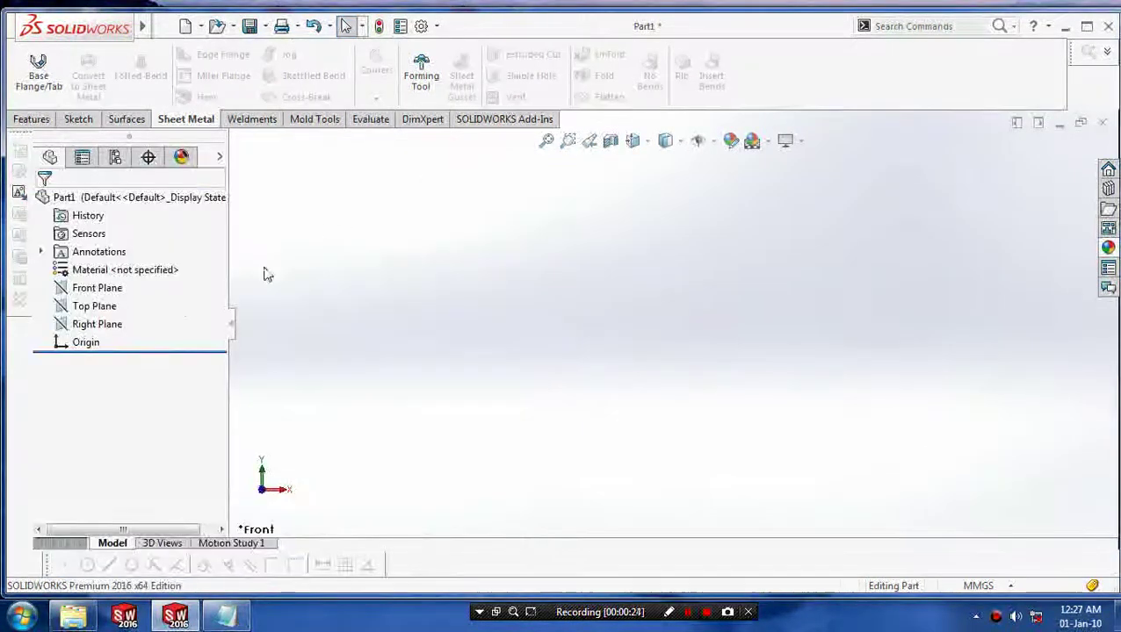
- Sketch an upward-bulging three-point arc on the Front Plane and exit the sketch
{"action": "left_click", "coordinate": [111, 295]}
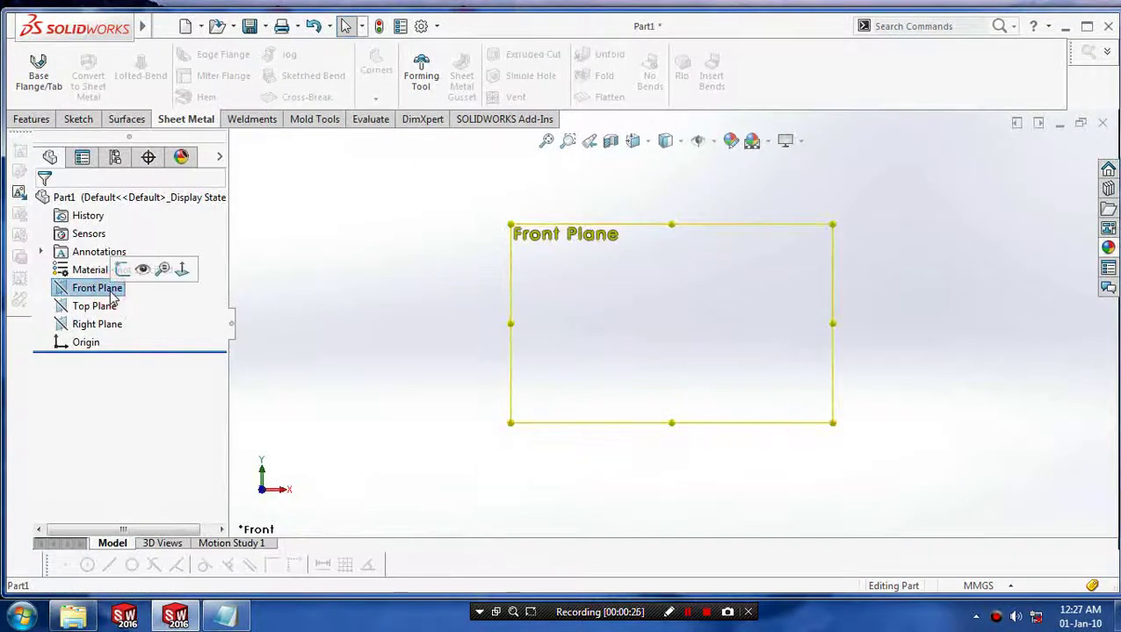
{"action": "left_click", "coordinate": [187, 273]}
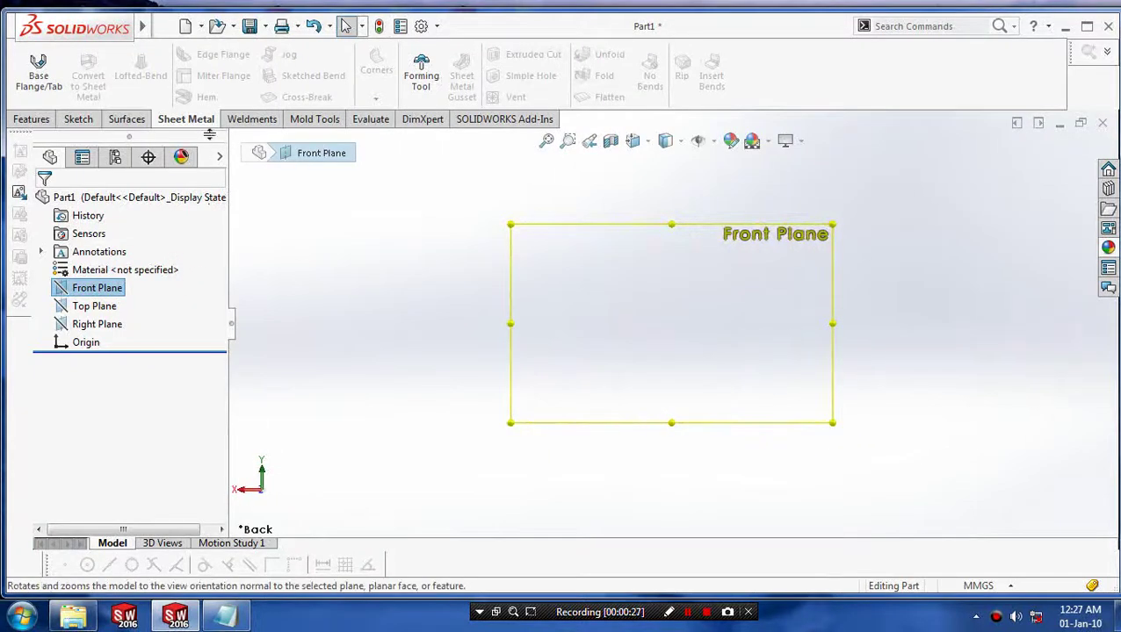
{"action": "left_click", "coordinate": [79, 120]}
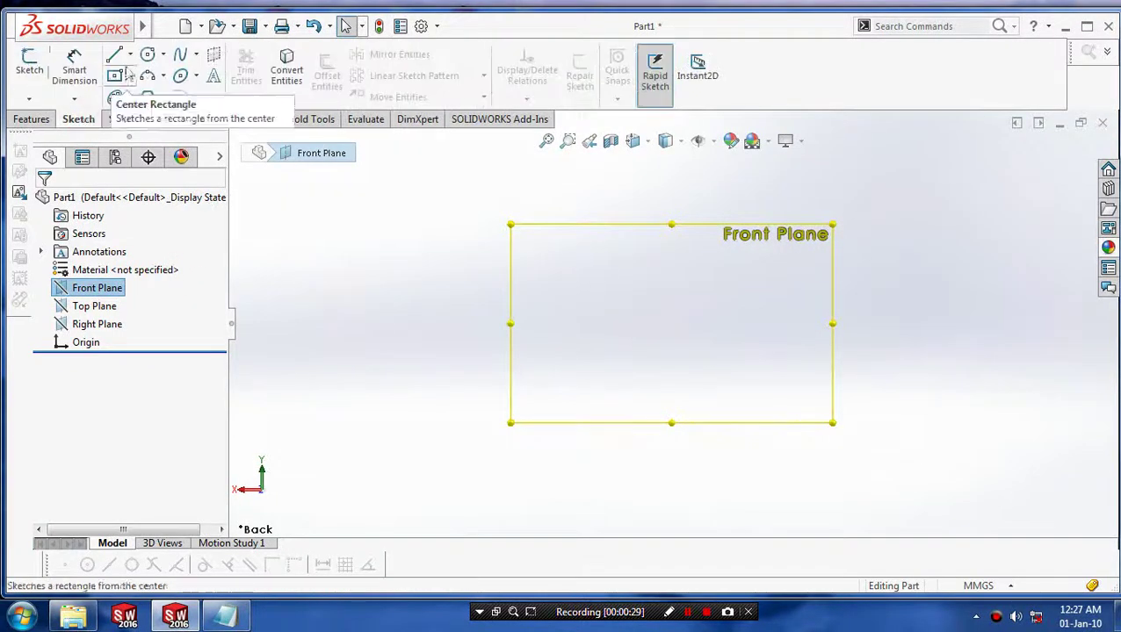
{"action": "left_click", "coordinate": [163, 76]}
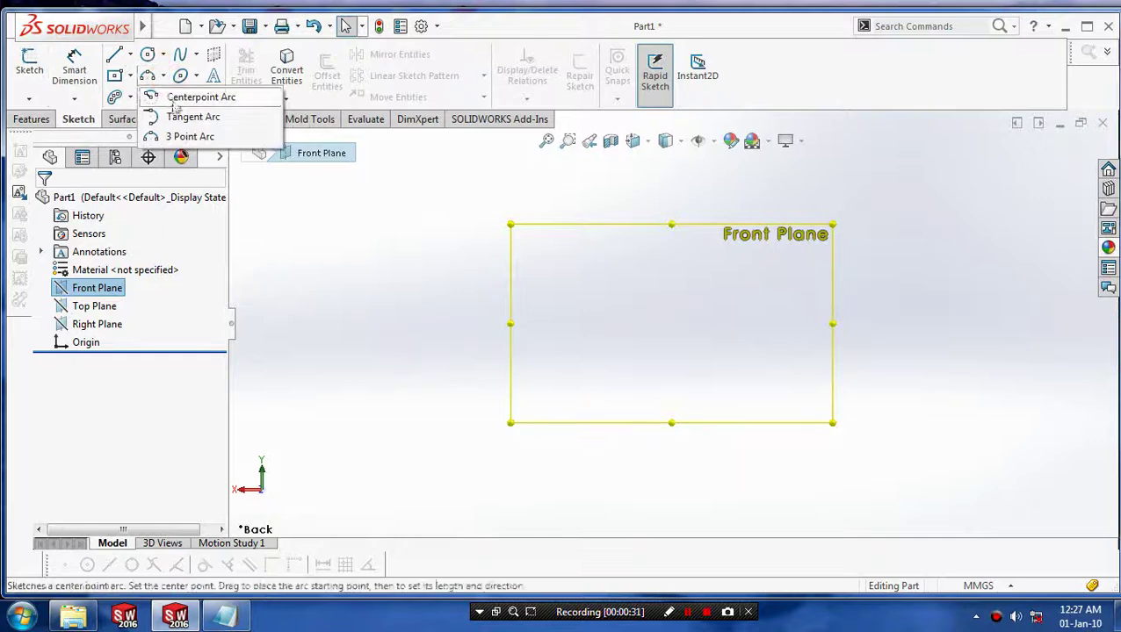
{"action": "left_click", "coordinate": [176, 135]}
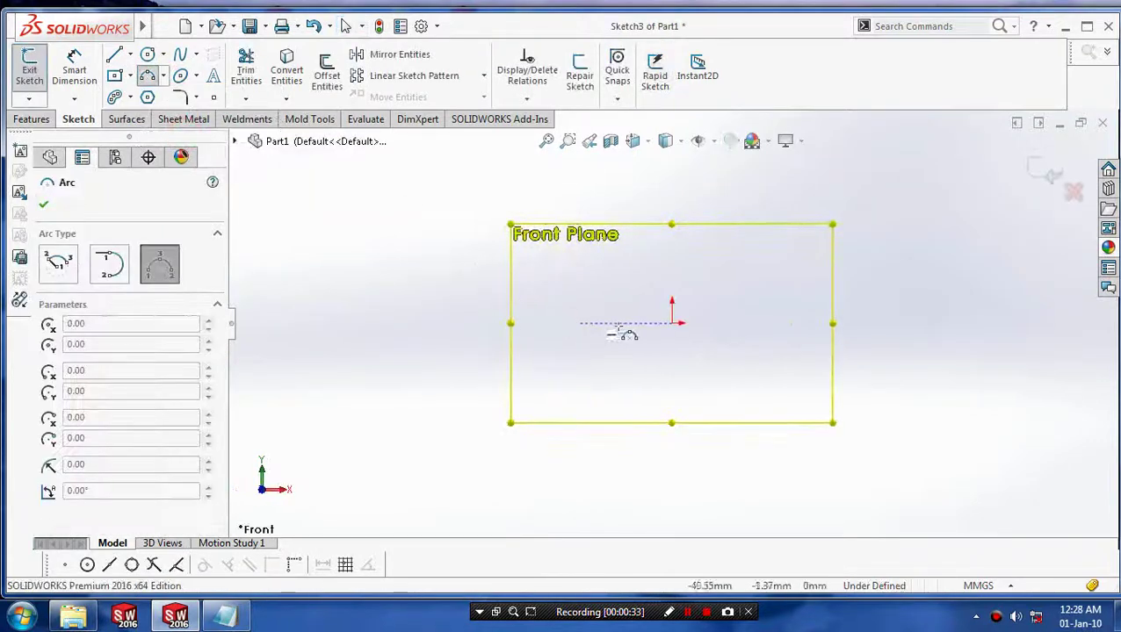
{"action": "left_click", "coordinate": [587, 326]}
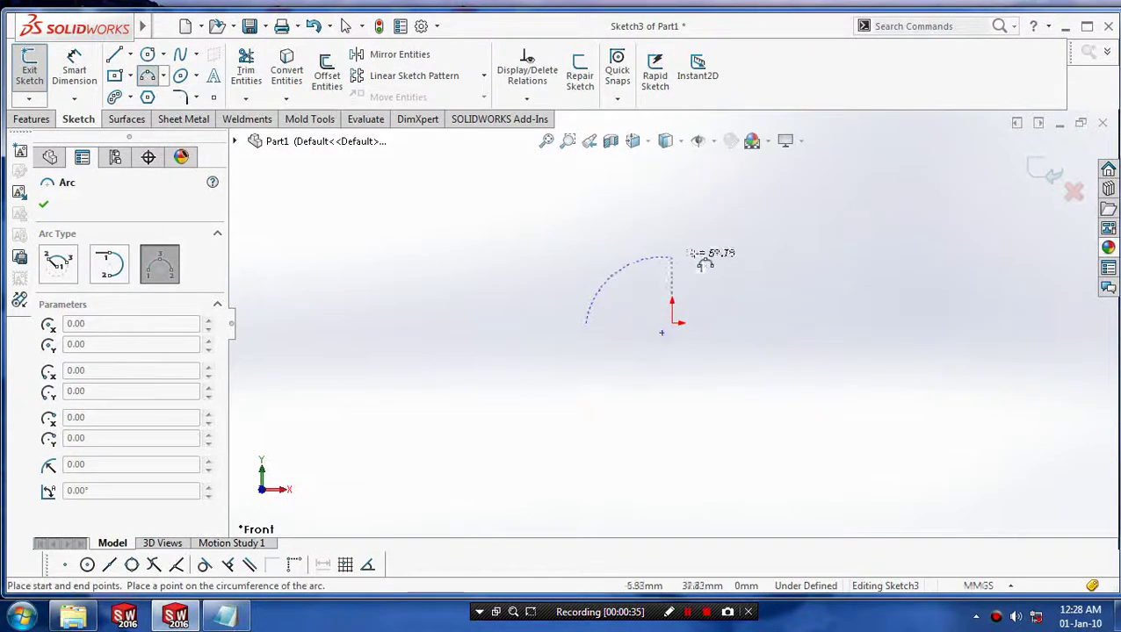
{"action": "left_click", "coordinate": [786, 325]}
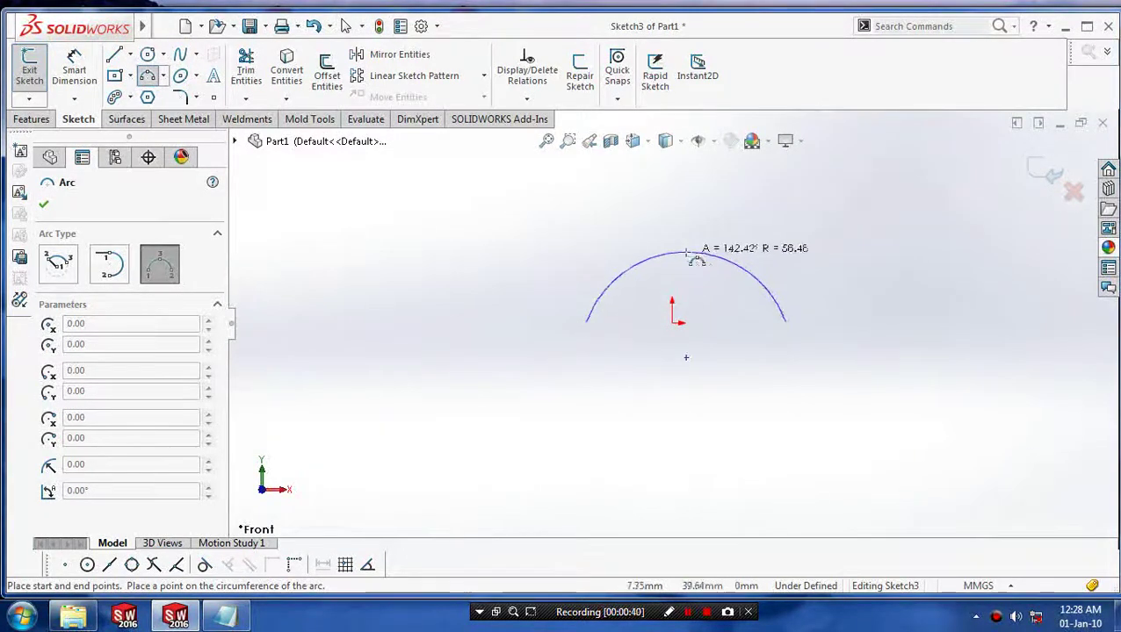
{"action": "left_click", "coordinate": [681, 257]}
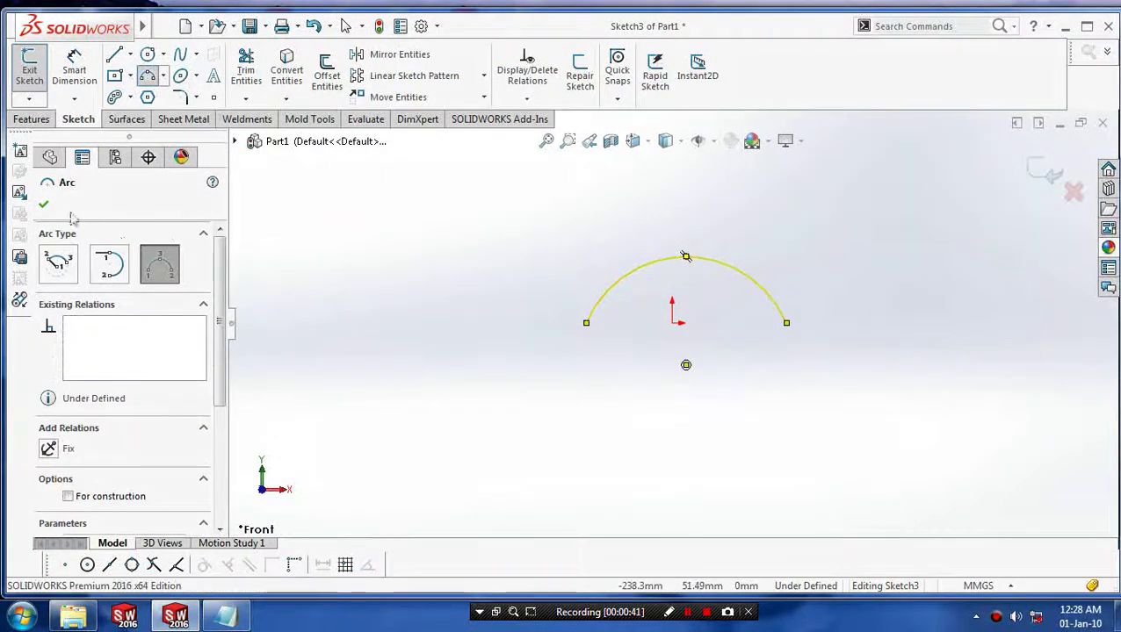
{"action": "left_click", "coordinate": [43, 204]}
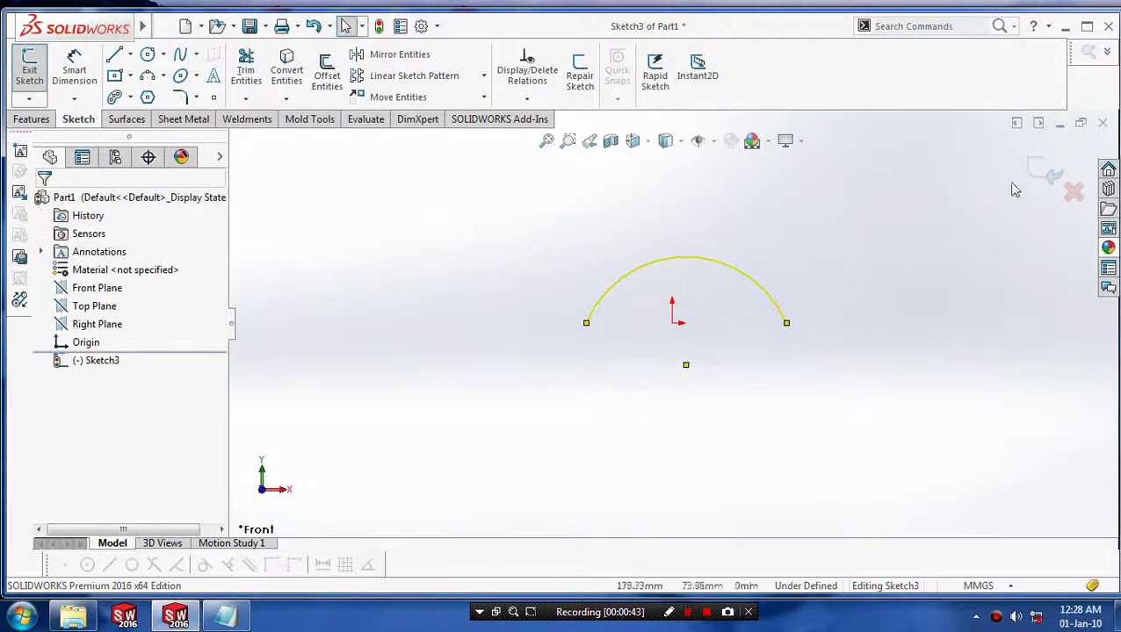
{"action": "left_click", "coordinate": [1045, 174]}
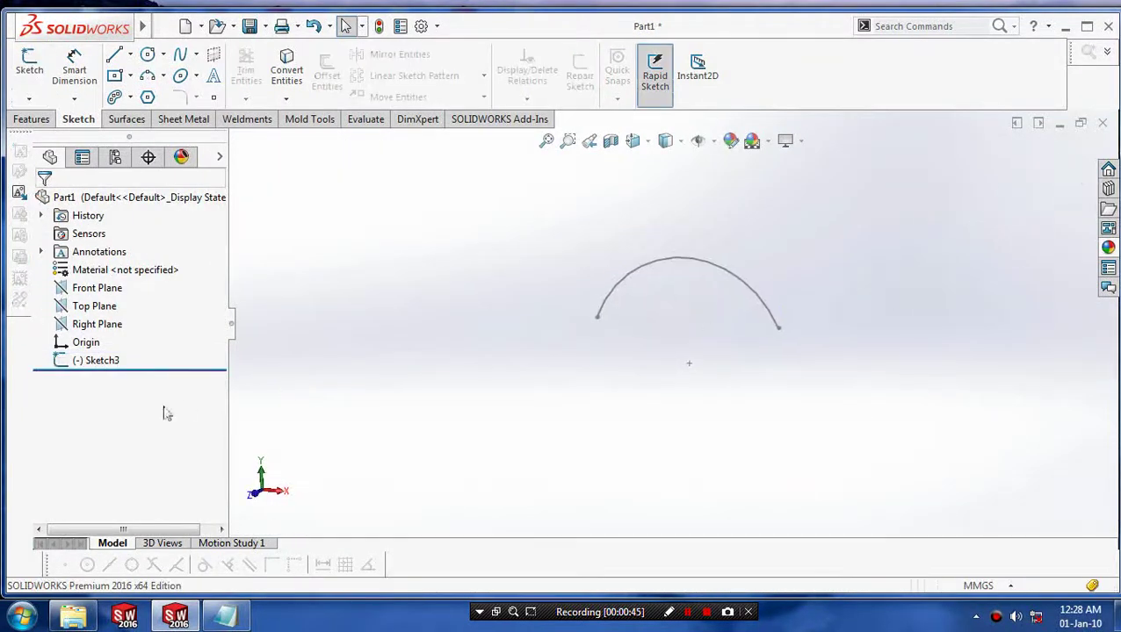
- Start a new reference plane based on the Front Plane
{"action": "left_click", "coordinate": [112, 292]}
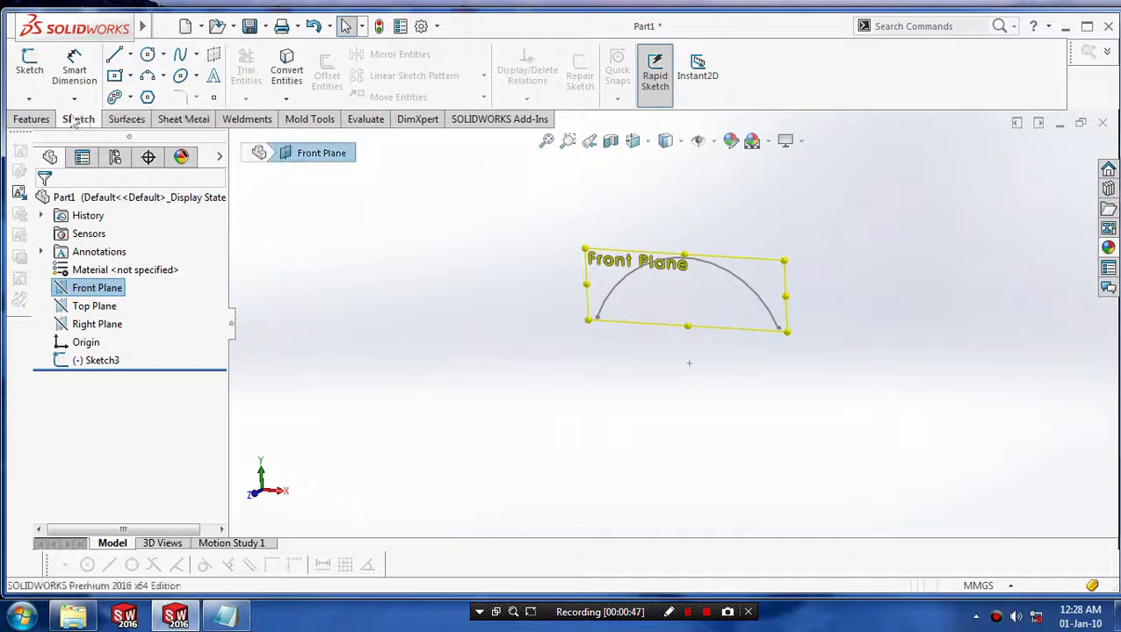
{"action": "left_click", "coordinate": [33, 118]}
{"action": "left_click", "coordinate": [671, 99]}
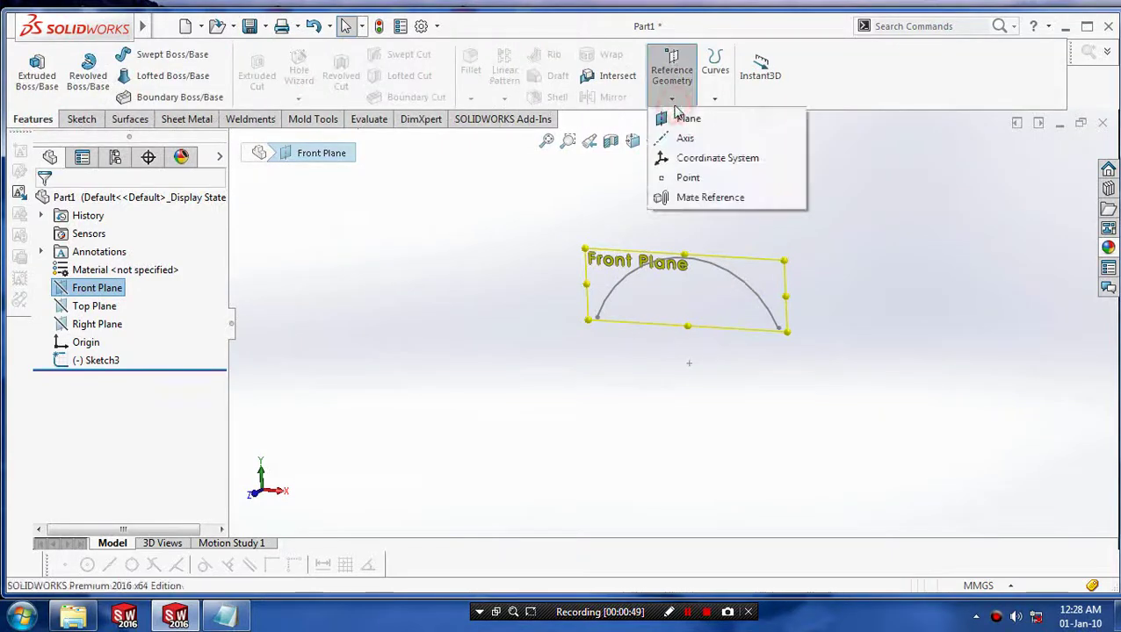
{"action": "left_click", "coordinate": [677, 118]}
{"action": "middle_click_drag", "start_coordinate": [561, 311], "coordinate": [508, 351]}
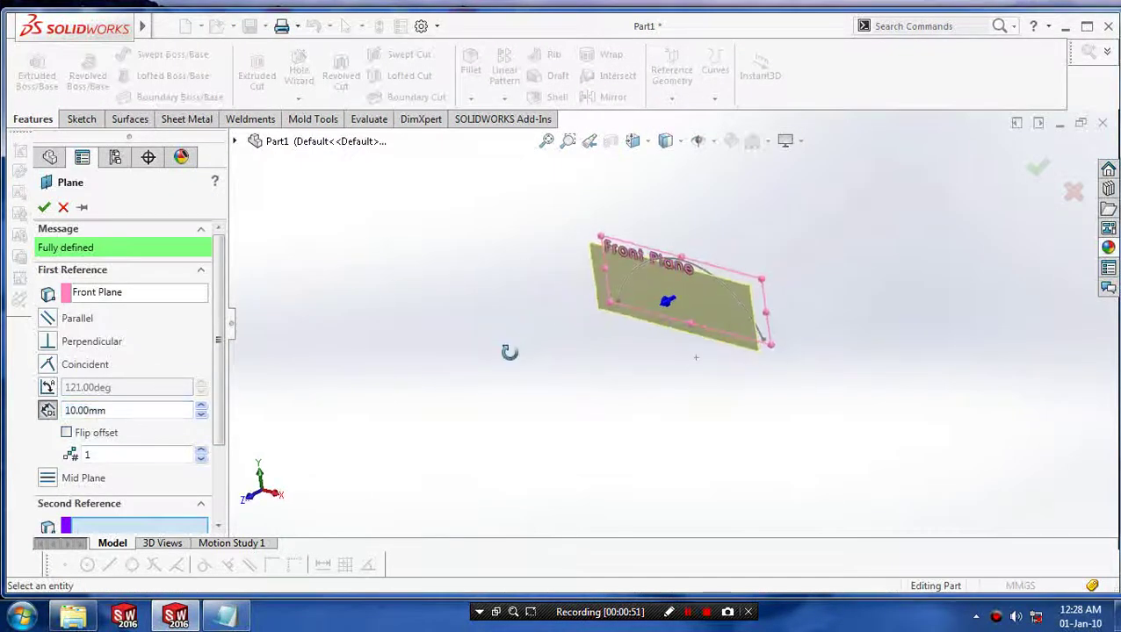
- Set the plane's offset to 70 mm and confirm it as Plane2
{"action": "left_click", "coordinate": [201, 407]}
{"action": "left_click", "coordinate": [201, 407]}
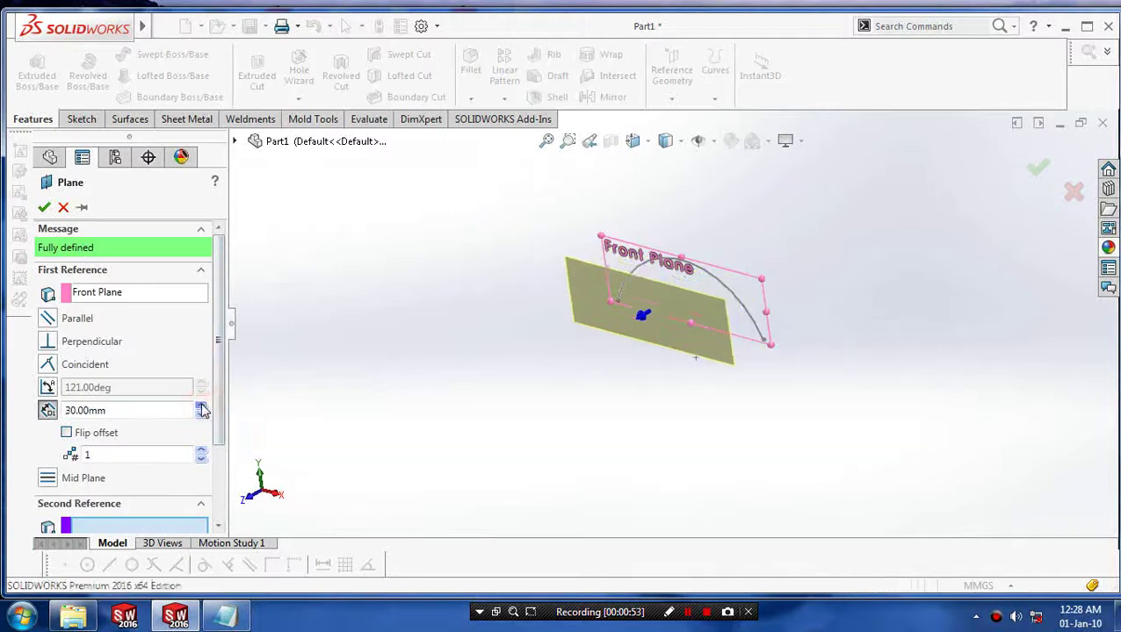
{"action": "left_click", "coordinate": [201, 407]}
{"action": "left_click", "coordinate": [201, 406]}
{"action": "left_click", "coordinate": [201, 406]}
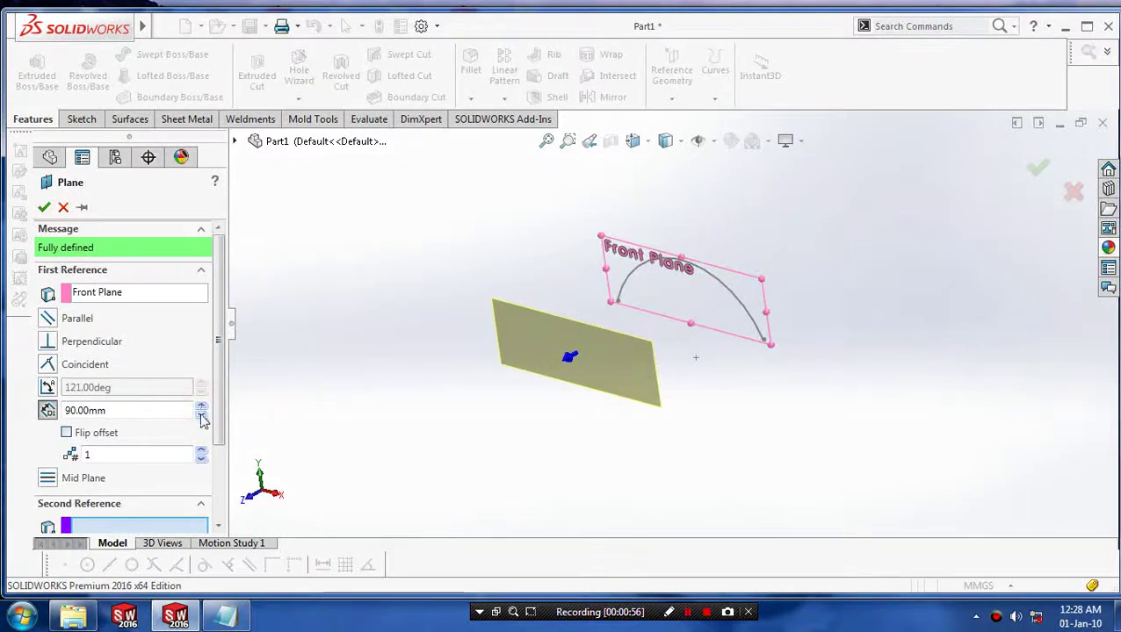
{"action": "left_click", "coordinate": [201, 417]}
{"action": "left_click", "coordinate": [201, 417]}
{"action": "left_click", "coordinate": [38, 210]}
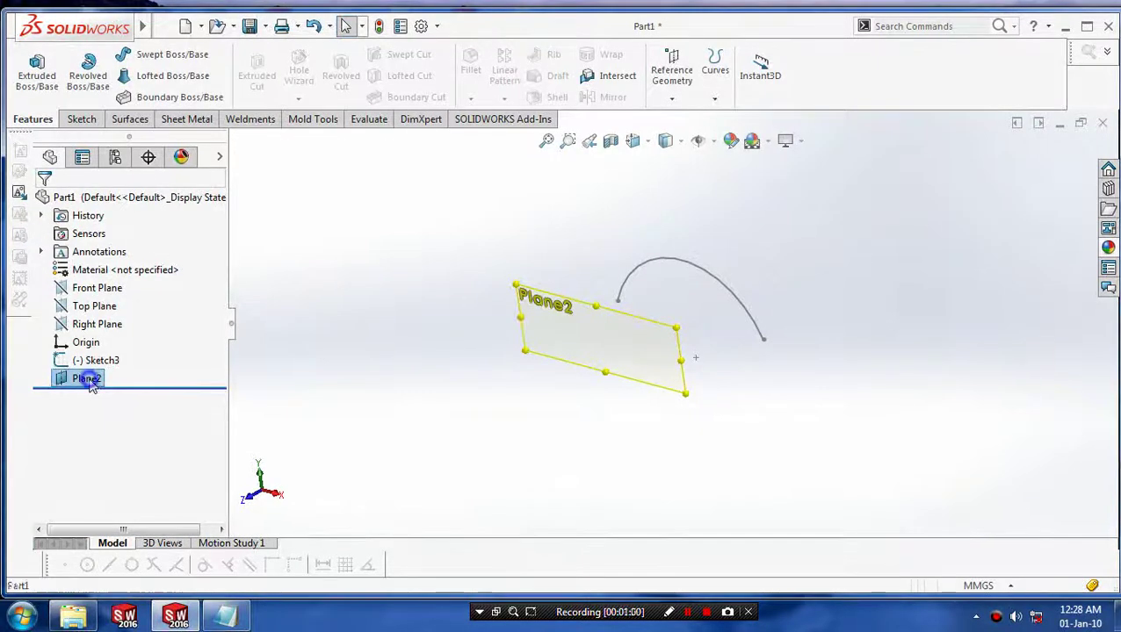
{"action": "right_click", "coordinate": [83, 379]}
- Sketch a smaller three-point arc on Plane2 below the first arc, saving it as Sketch4
{"action": "left_click", "coordinate": [159, 255]}
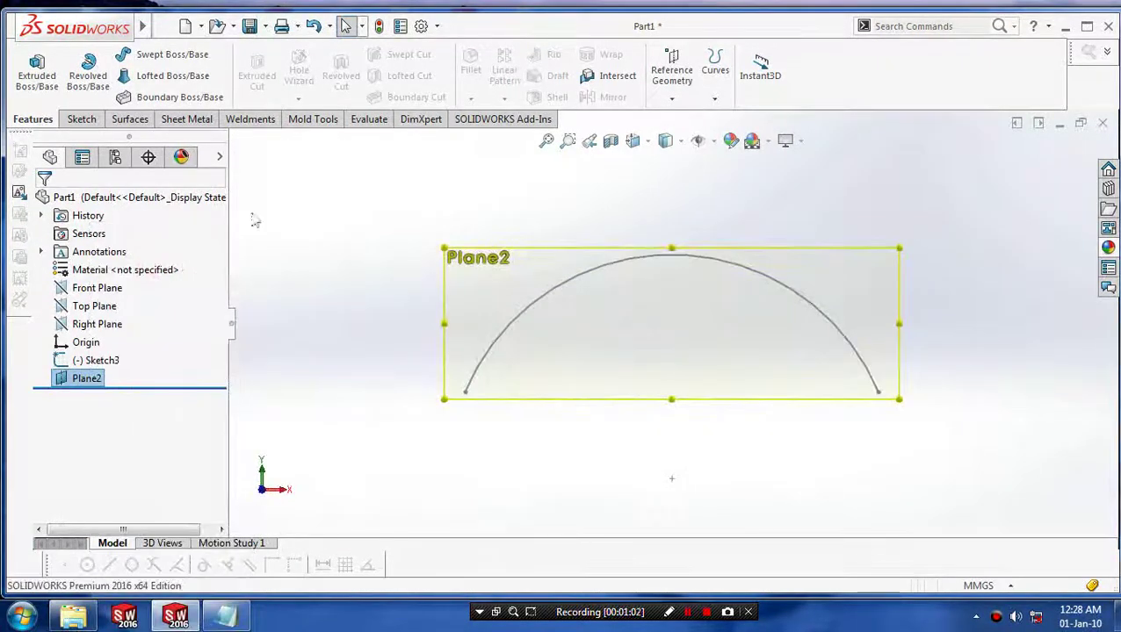
{"action": "left_click", "coordinate": [81, 119]}
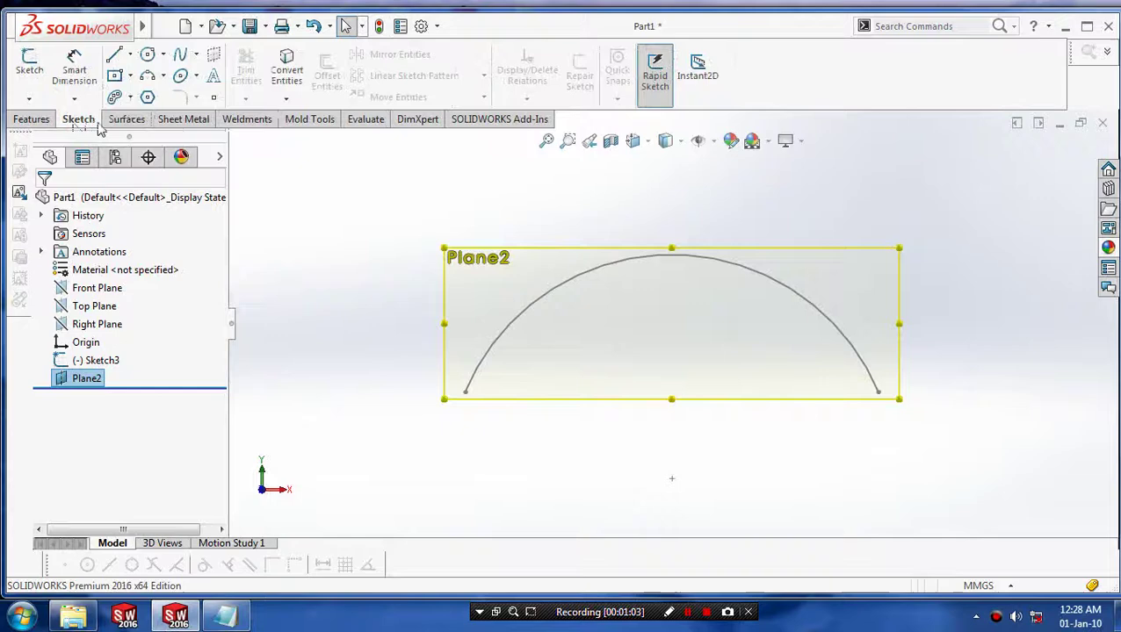
{"action": "left_click", "coordinate": [163, 76]}
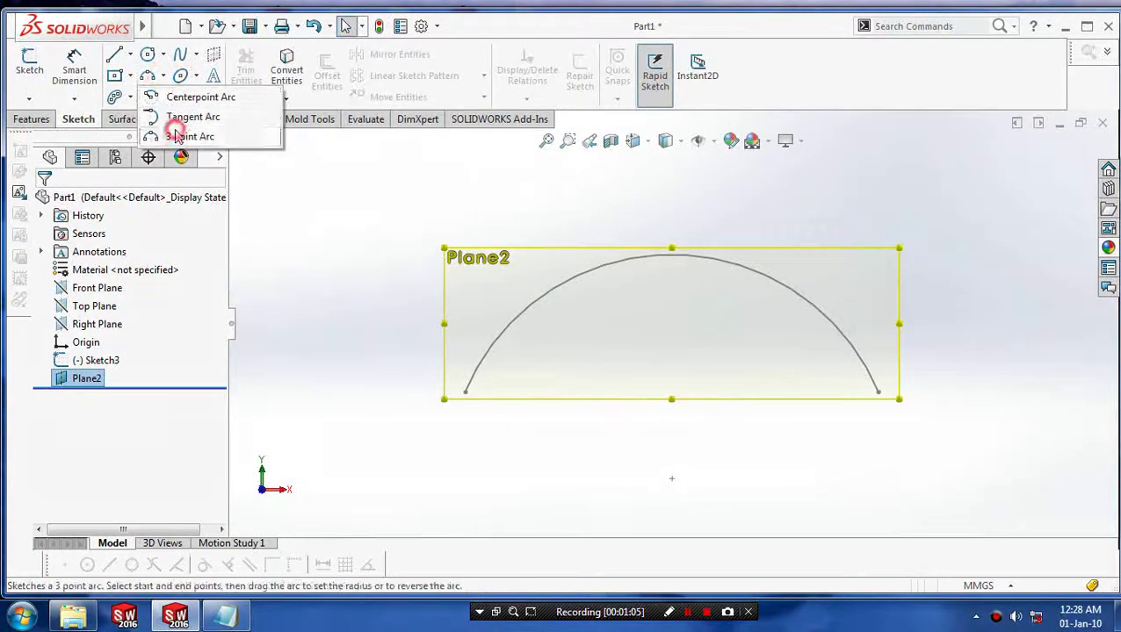
{"action": "left_click", "coordinate": [175, 136]}
{"action": "left_click", "coordinate": [505, 392]}
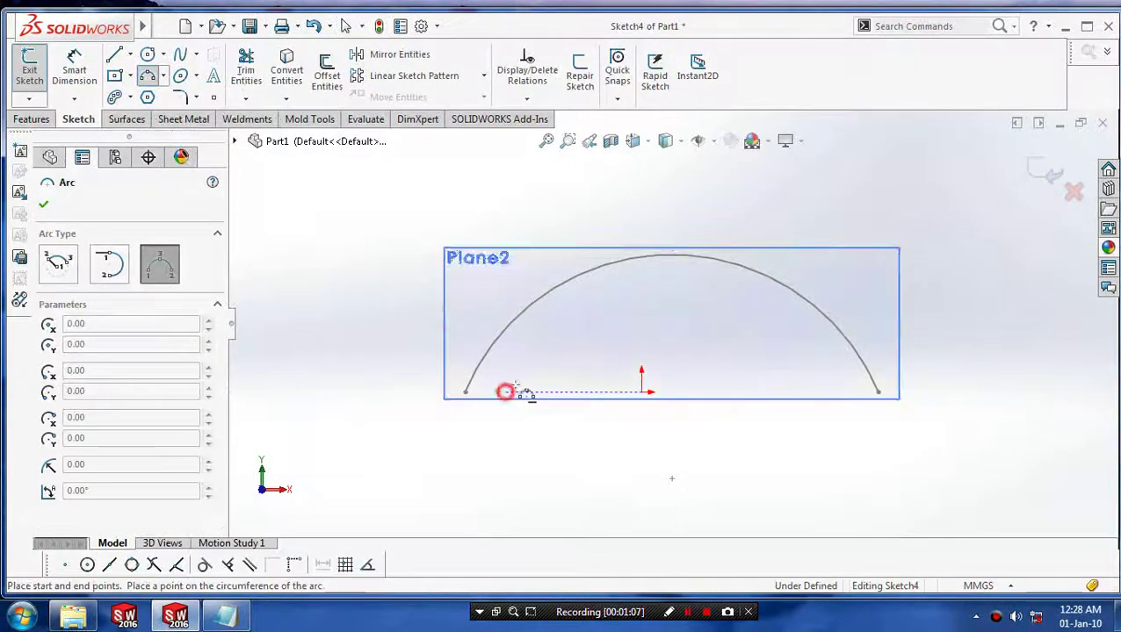
{"action": "left_click", "coordinate": [842, 392]}
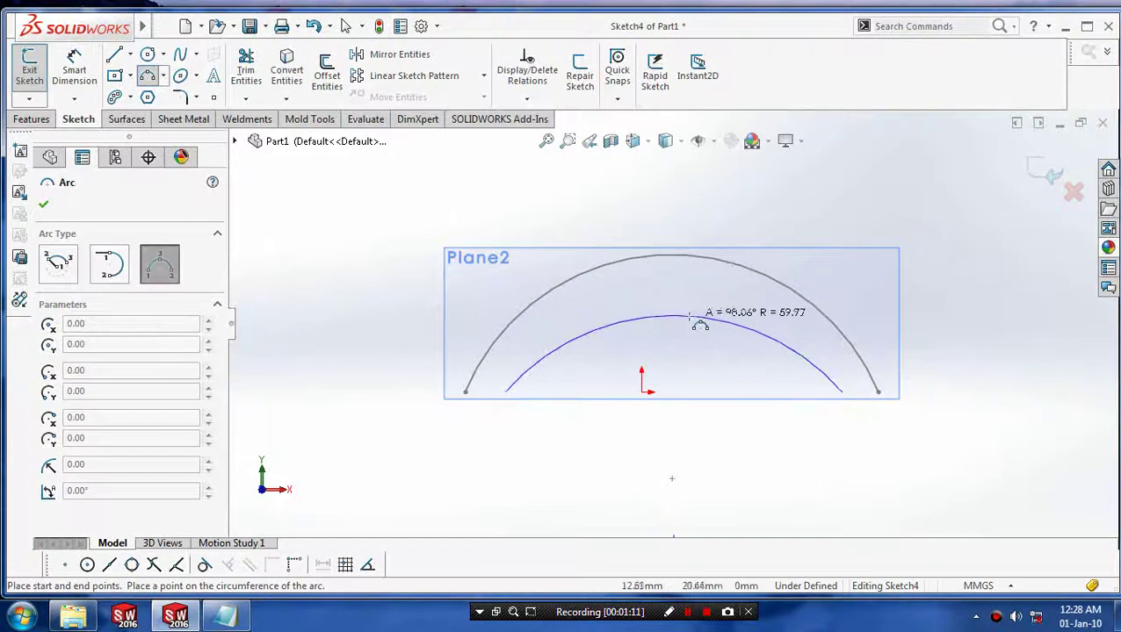
{"action": "left_click", "coordinate": [673, 315]}
{"action": "left_click", "coordinate": [43, 204]}
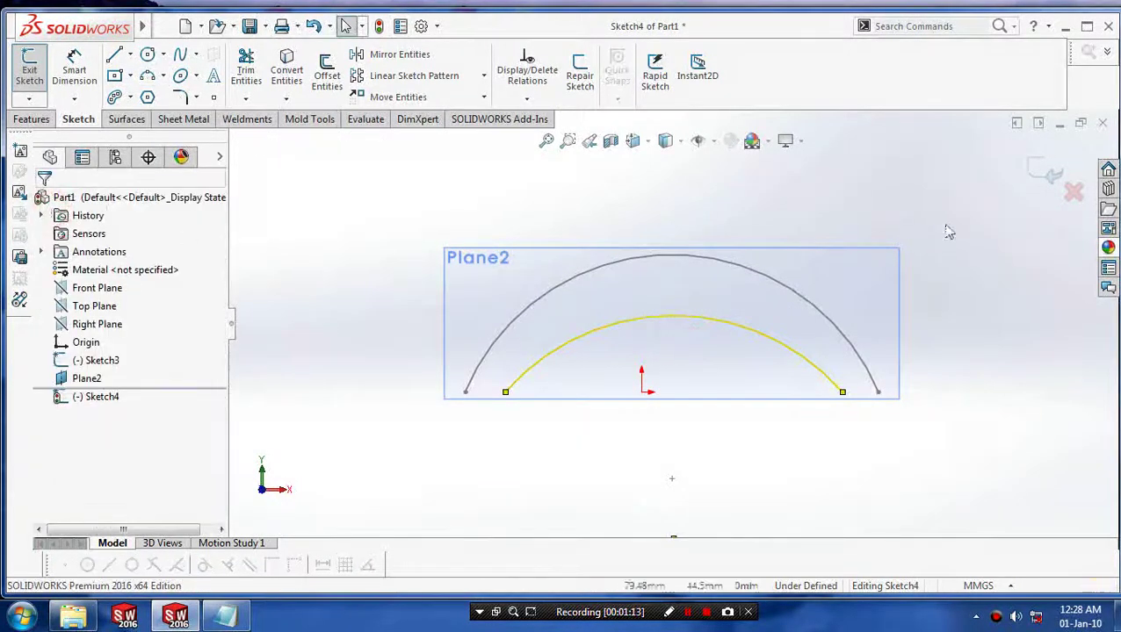
{"action": "left_click", "coordinate": [1043, 175]}
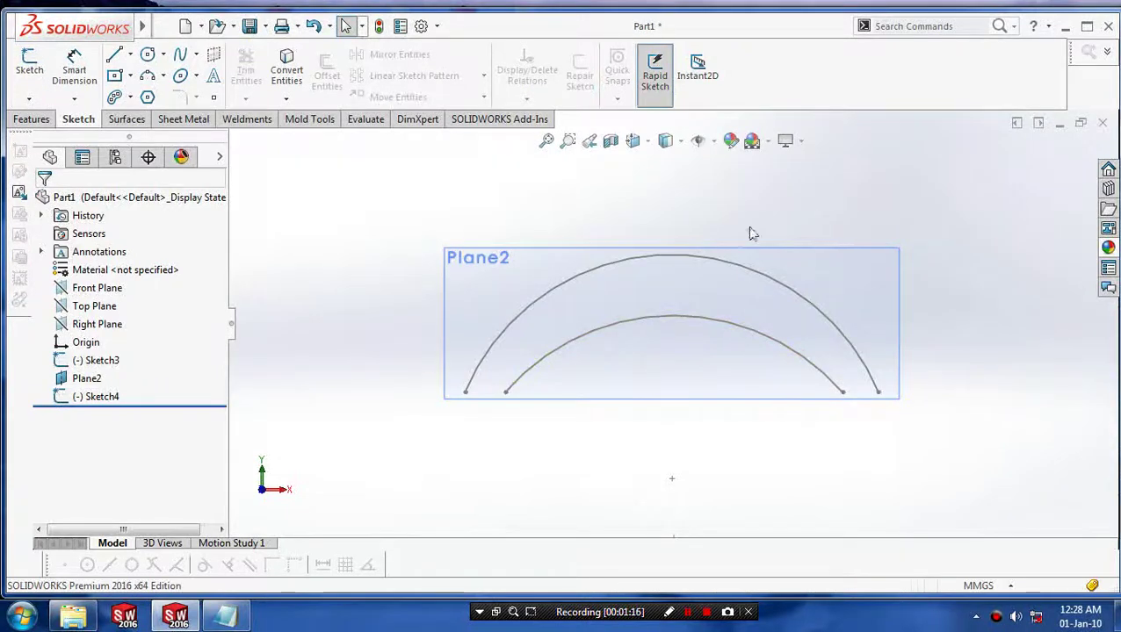
{"action": "middle_click_drag", "start_coordinate": [748, 232], "coordinate": [691, 286]}
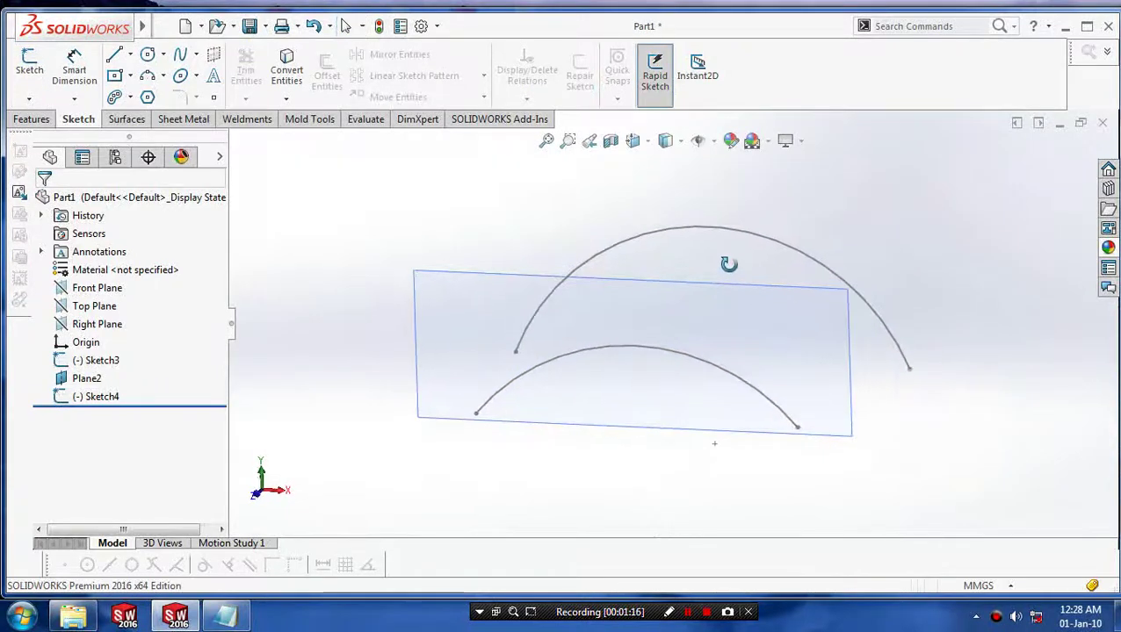
{"action": "left_click", "coordinate": [225, 615]}
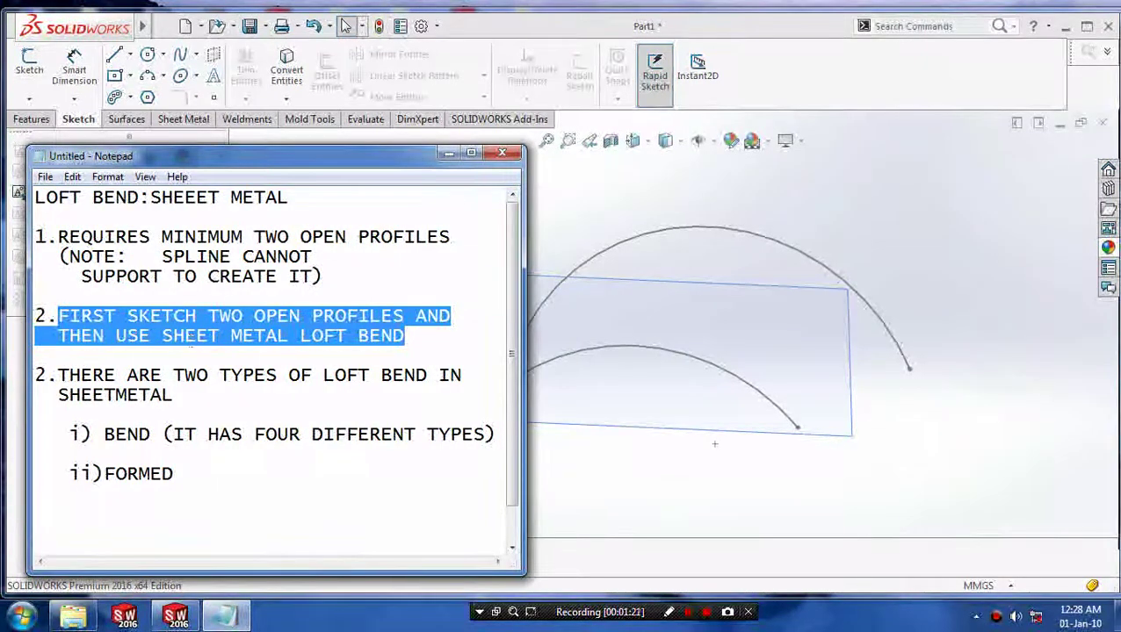
- Highlight the 'THEN USE SHEET METAL LOFT BEND' note and minimize Notepad
{"action": "left_click_drag", "start_coordinate": [58, 336], "coordinate": [408, 347]}
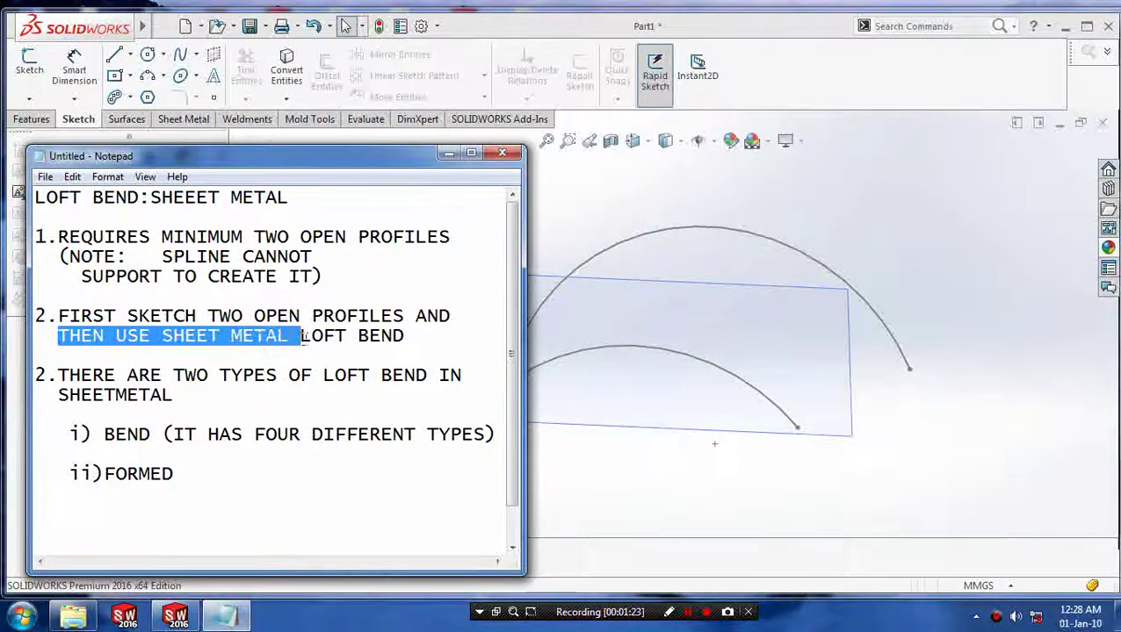
{"action": "left_click", "coordinate": [447, 155]}
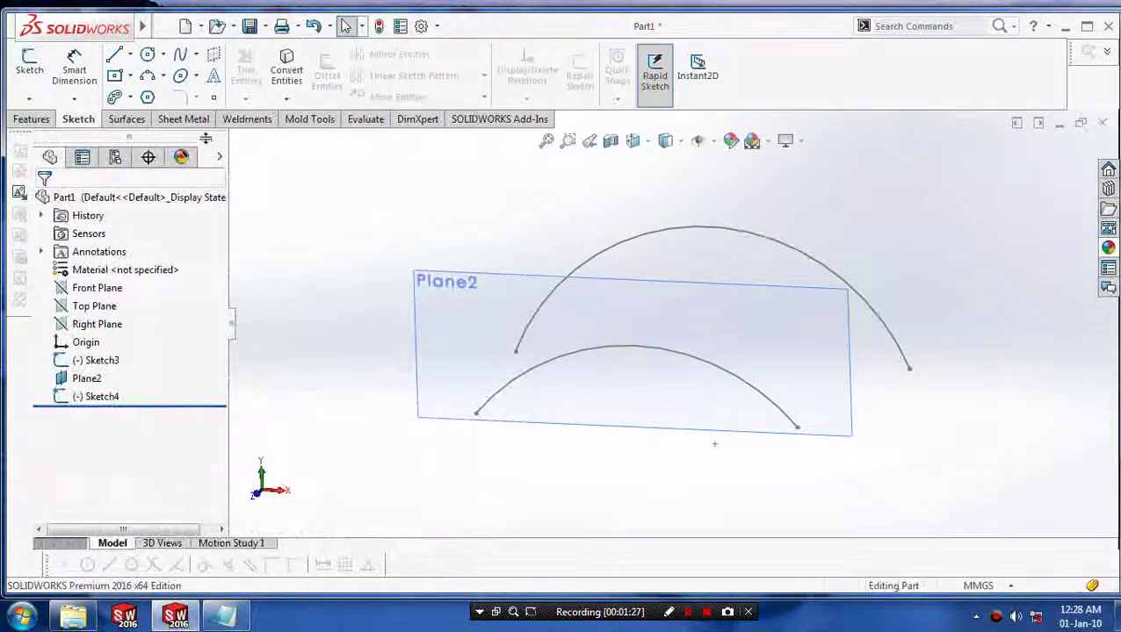
- Create a Lofted-Bend preview using the upper arc, then the lower arc, as profiles
{"action": "left_click", "coordinate": [184, 119]}
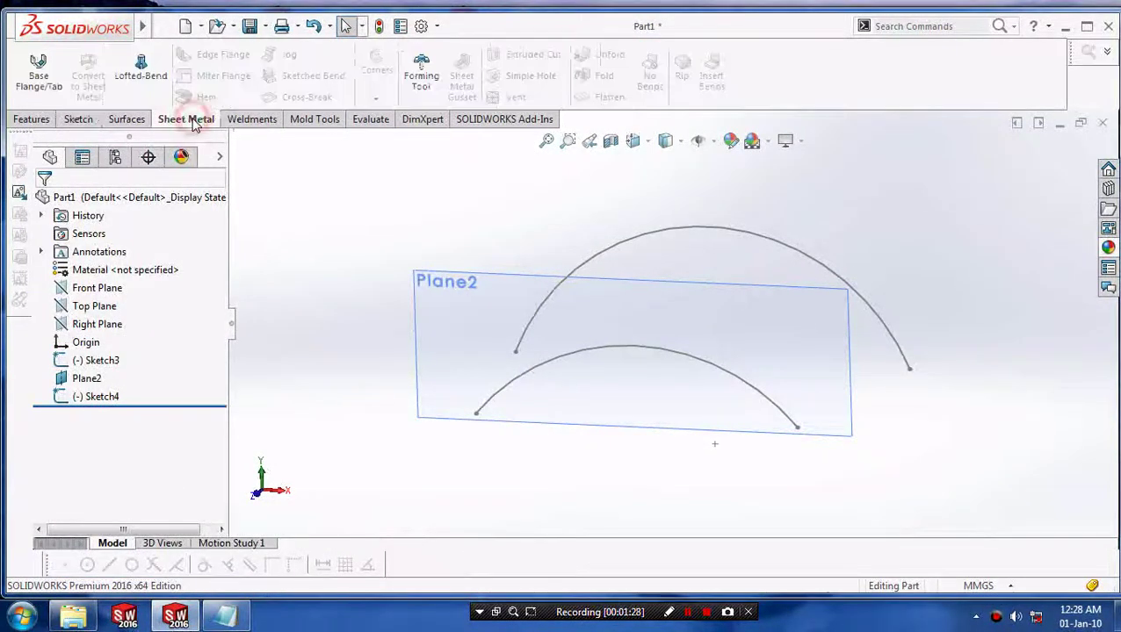
{"action": "left_click", "coordinate": [141, 76]}
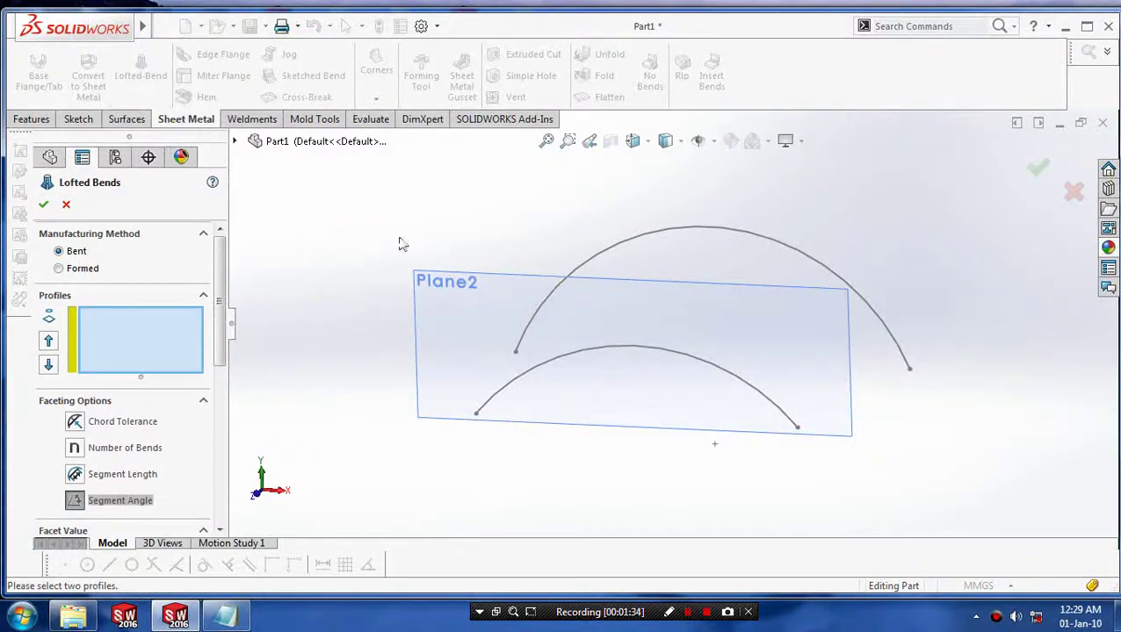
{"action": "middle_click_drag", "start_coordinate": [468, 226], "coordinate": [468, 255]}
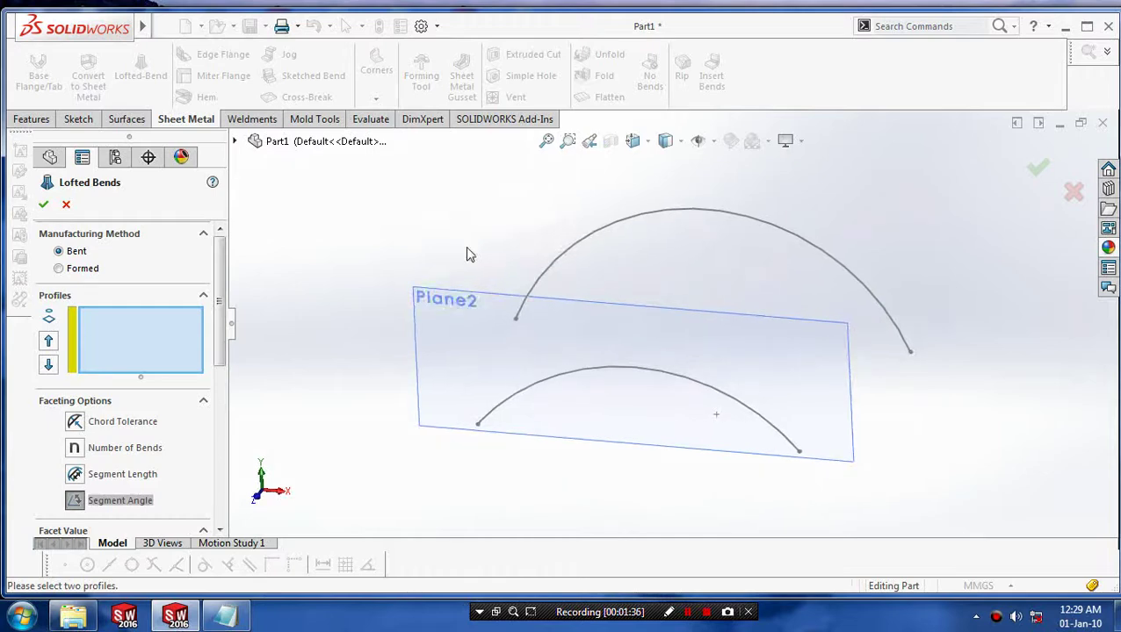
{"action": "left_click", "coordinate": [600, 237]}
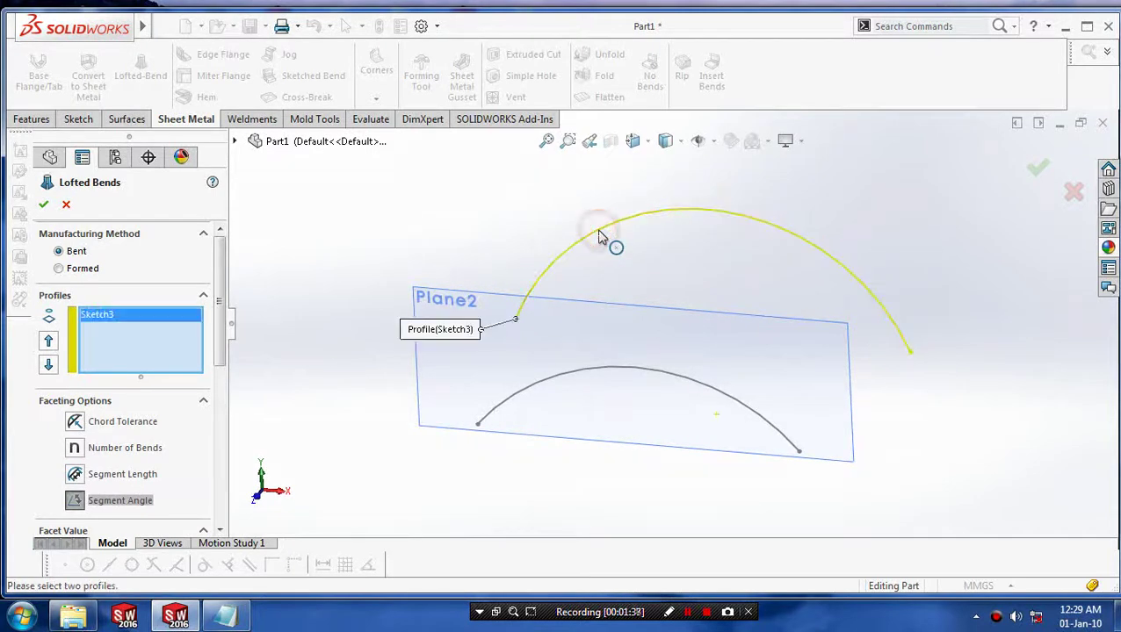
{"action": "left_click", "coordinate": [639, 375]}
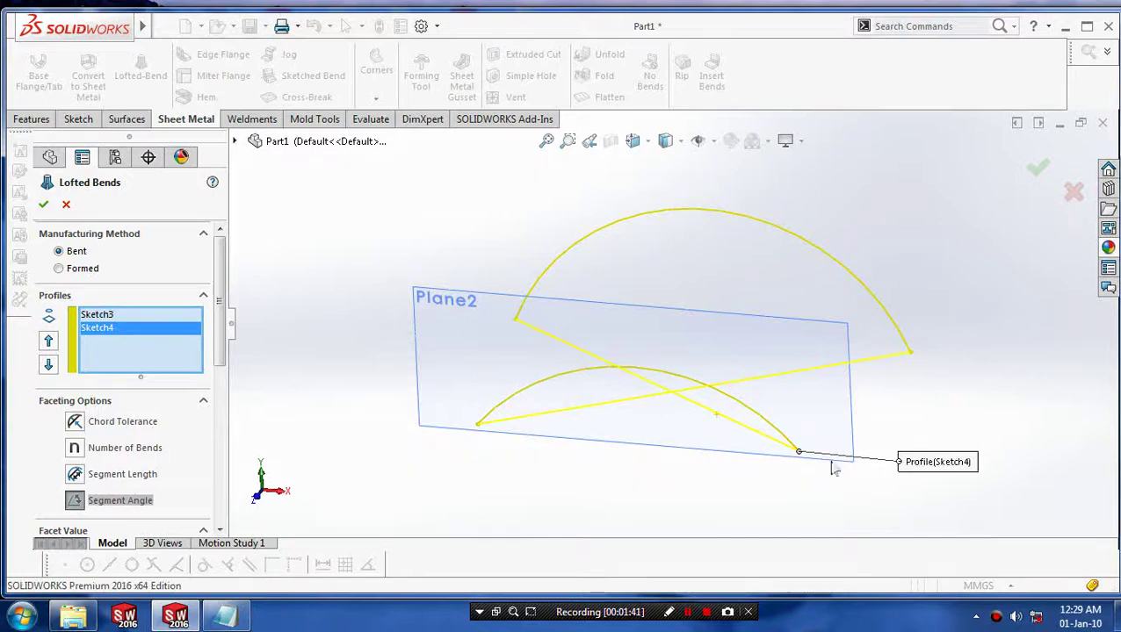
{"action": "left_click", "coordinate": [799, 455]}
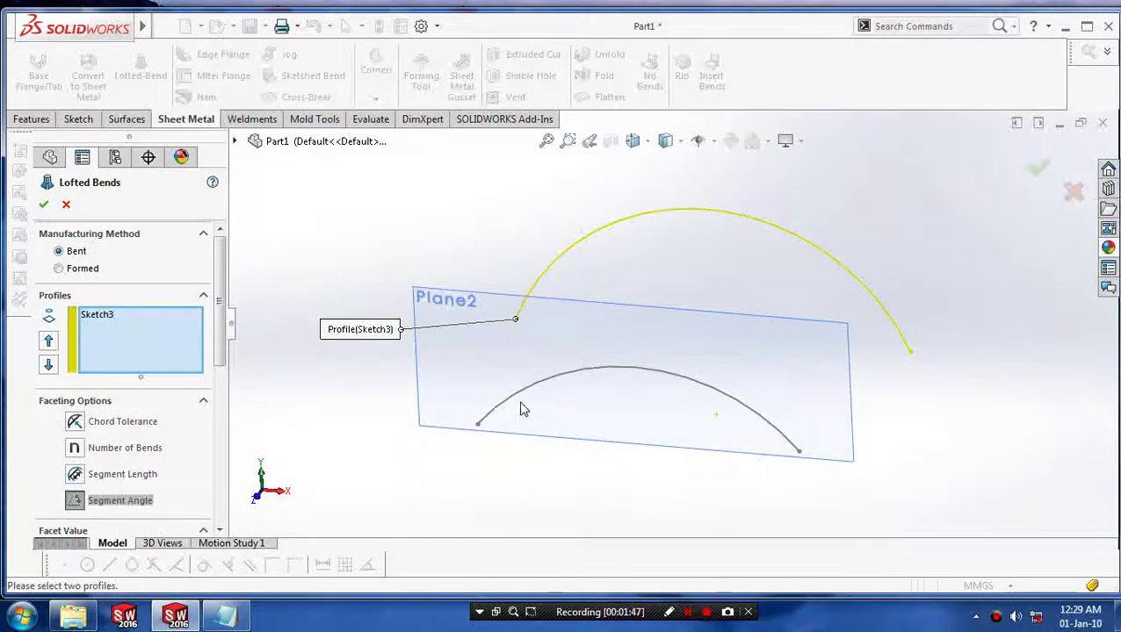
{"action": "left_click", "coordinate": [483, 421]}
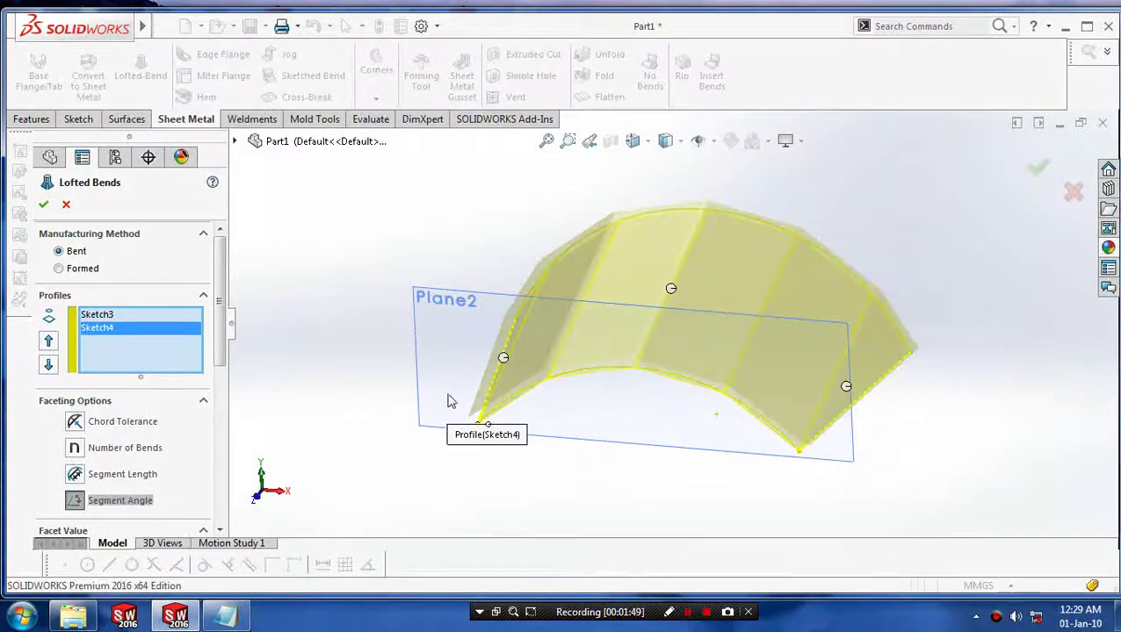
{"action": "mouse_move", "coordinate": [402, 424]}
{"action": "middle_mouse_down"}
{"action": "mouse_move", "coordinate": [420, 408]}
{"action": "mouse_move", "coordinate": [422, 424]}
{"action": "middle_mouse_up"}
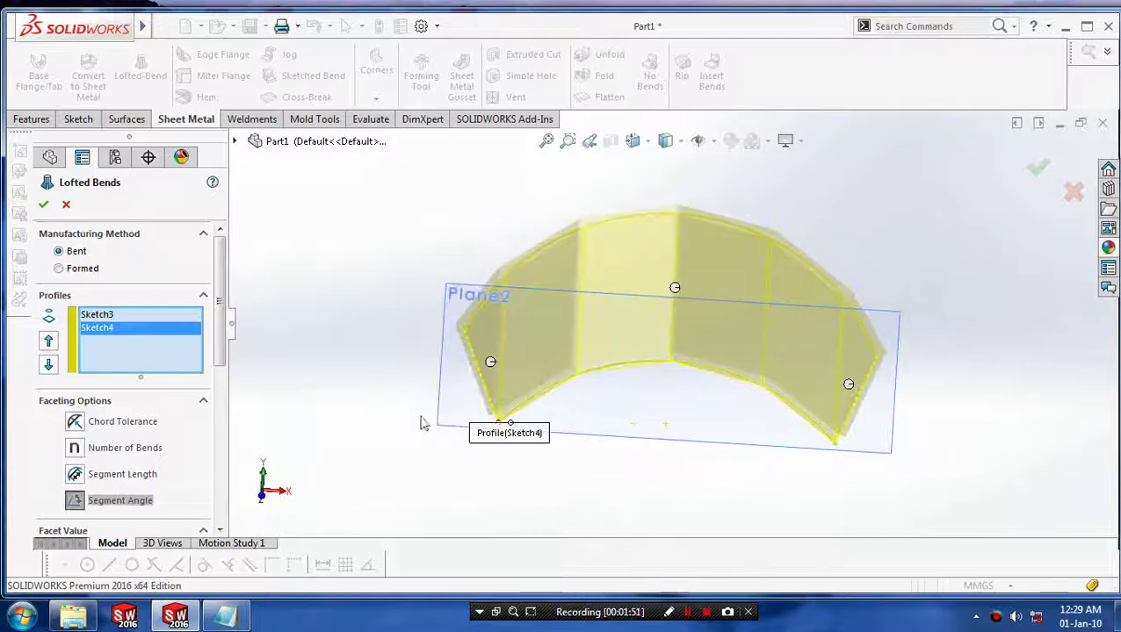
{"action": "left_click", "coordinate": [225, 615]}
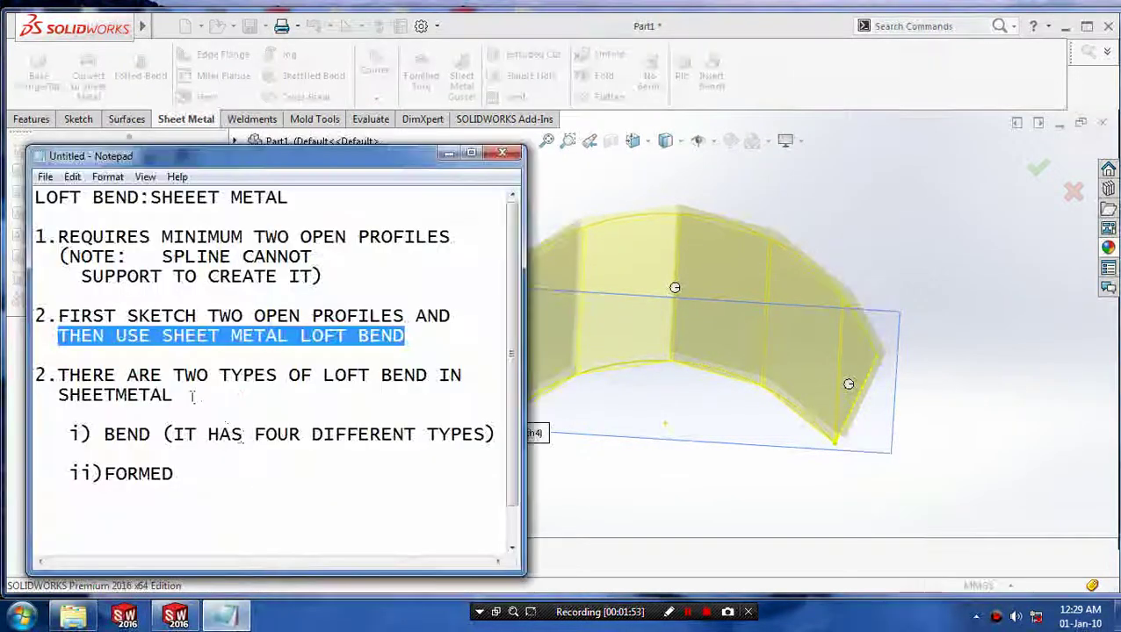
{"action": "left_click_drag", "start_coordinate": [55, 375], "coordinate": [207, 393]}
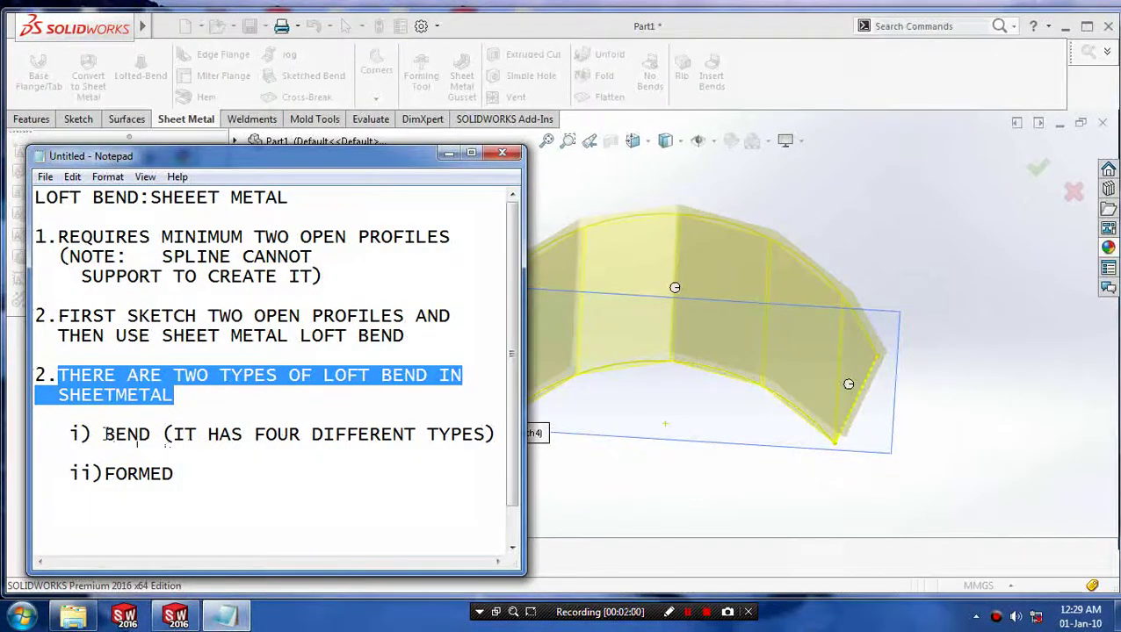
{"action": "left_click_drag", "start_coordinate": [104, 434], "coordinate": [497, 434]}
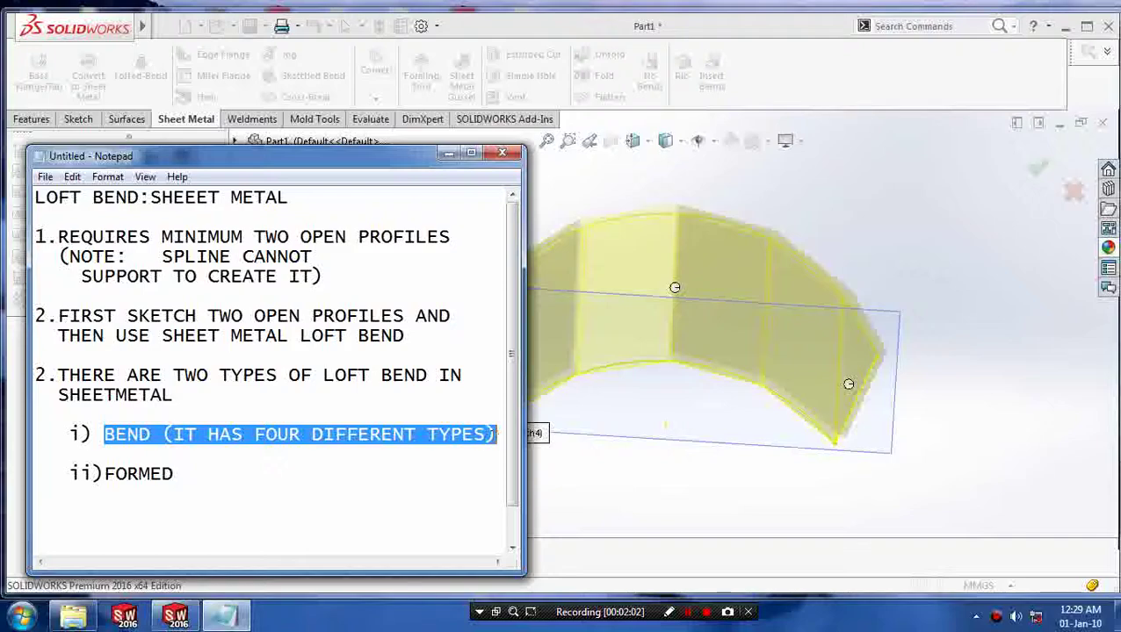
{"action": "left_click", "coordinate": [449, 154]}
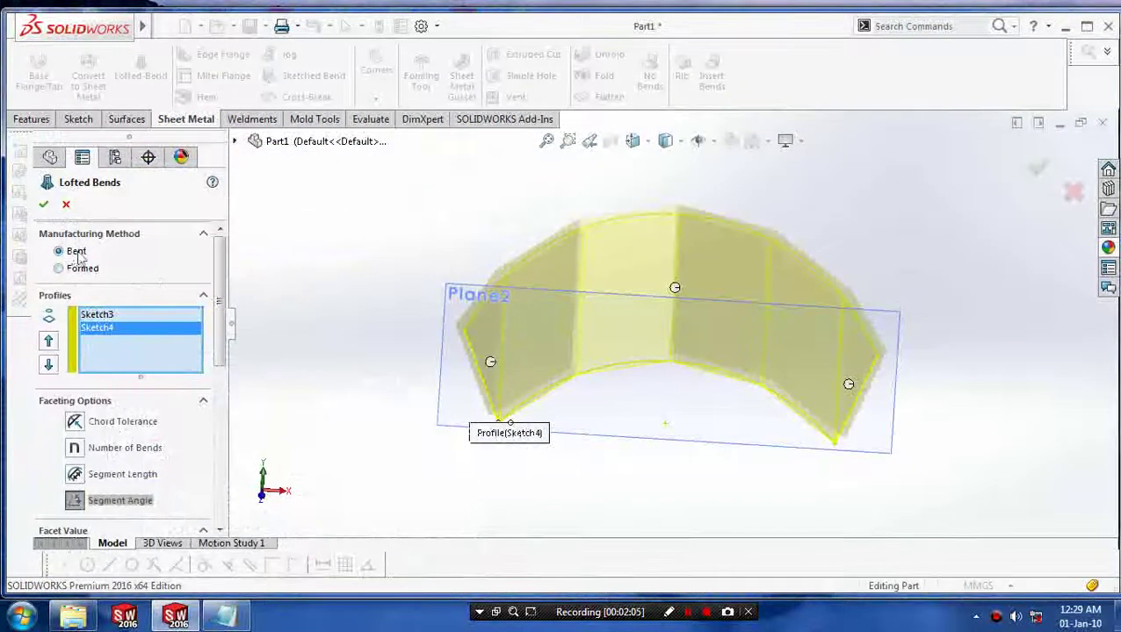
- Try Chord Tolerance faceting, raising the value to 2.00mm and back to 1.00mm
{"action": "left_click", "coordinate": [76, 251]}
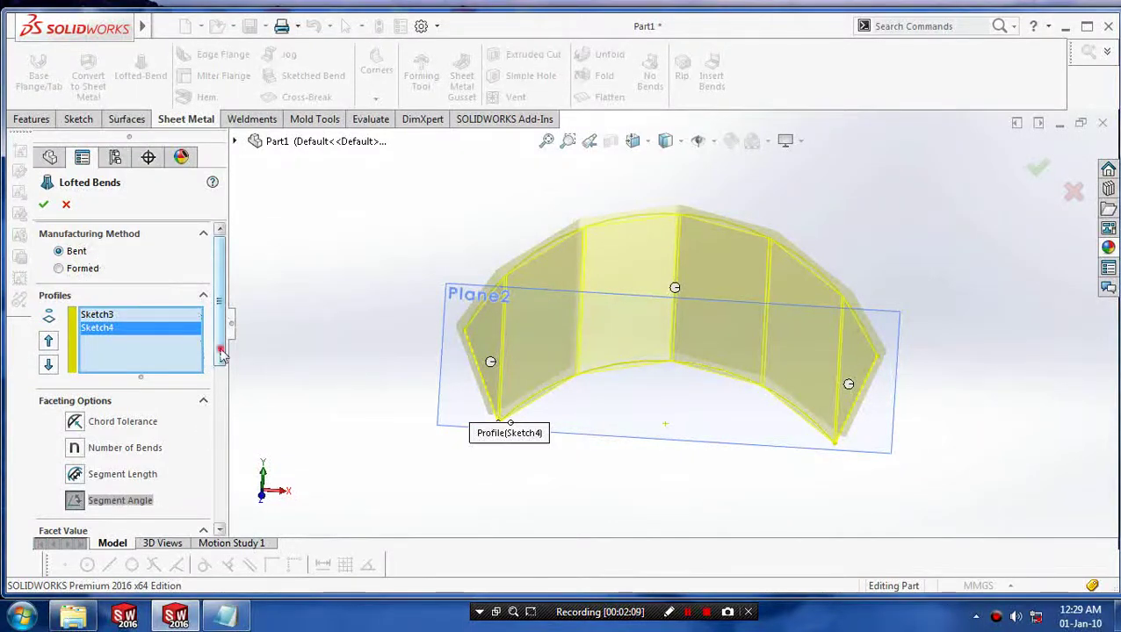
{"action": "scroll", "coordinate": [215, 364], "scroll_direction": "down", "scroll_amount": 1}
{"action": "left_click", "coordinate": [75, 383]}
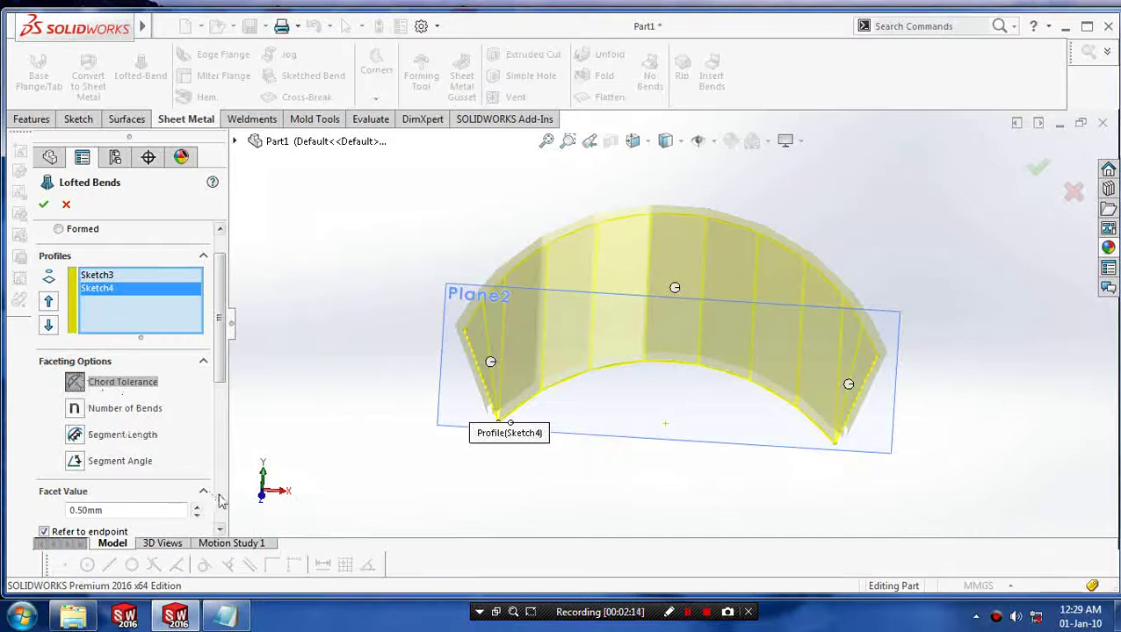
{"action": "scroll", "coordinate": [217, 380], "scroll_direction": "down", "scroll_amount": 1}
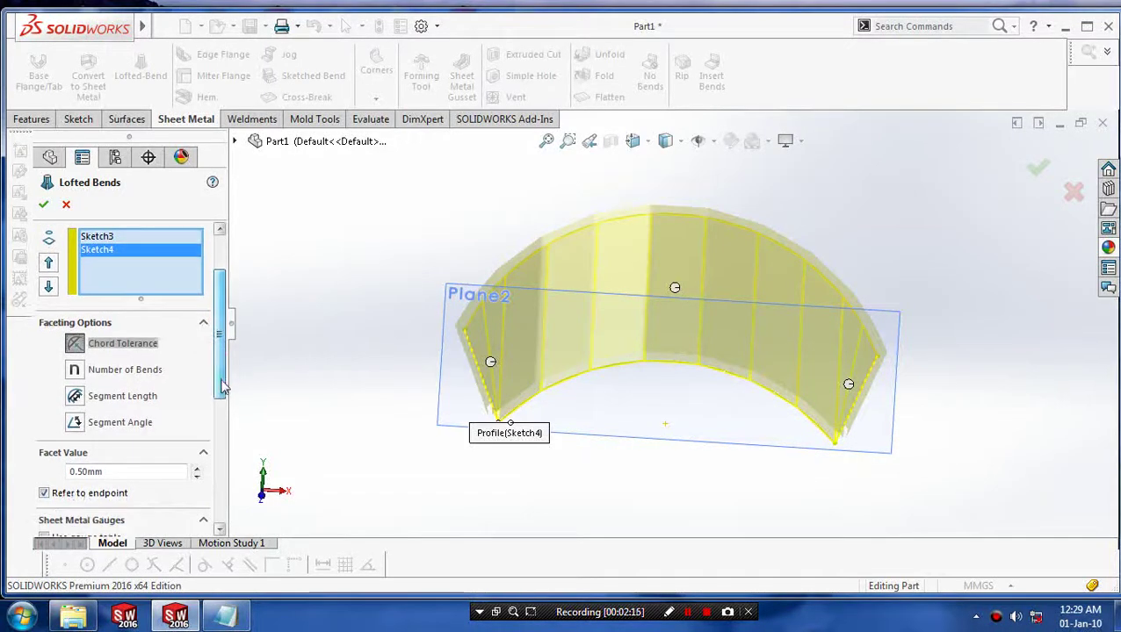
{"action": "left_click", "coordinate": [196, 472]}
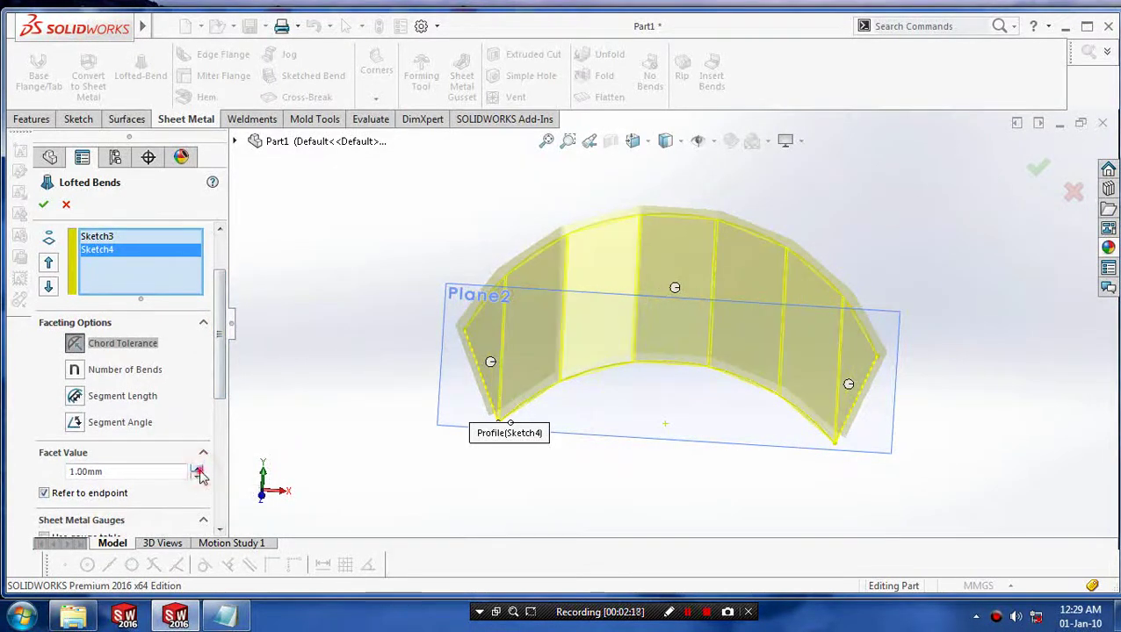
{"action": "left_click", "coordinate": [197, 471]}
{"action": "left_click", "coordinate": [197, 472]}
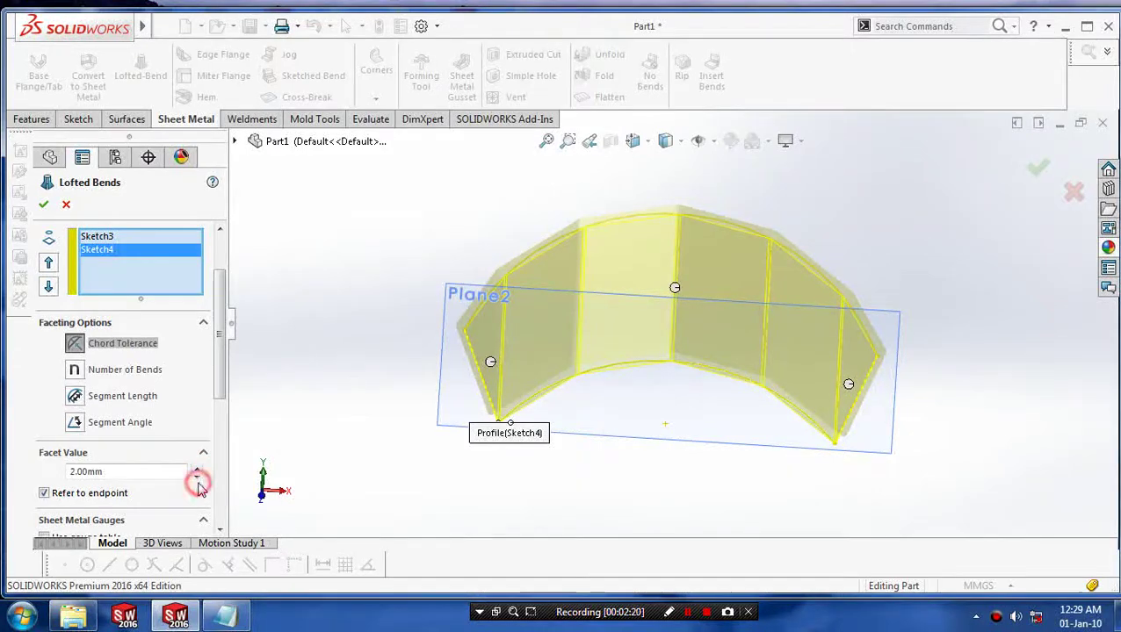
{"action": "left_click", "coordinate": [196, 476]}
{"action": "left_click", "coordinate": [197, 476]}
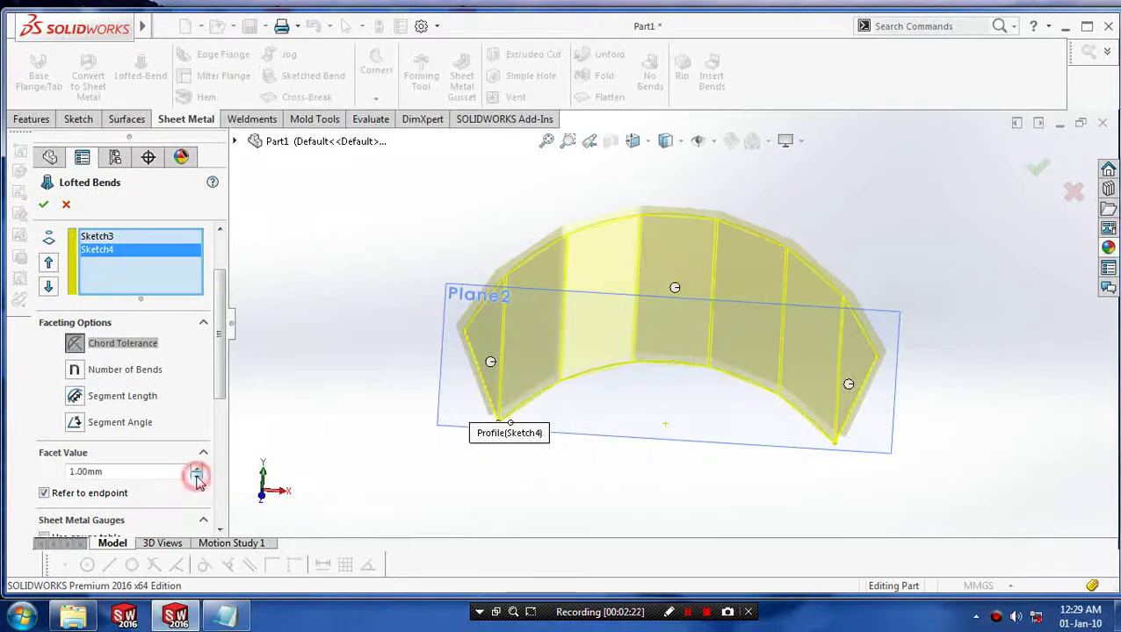
- Switch faceting to Number of Bends with a facet value of 5
{"action": "left_click", "coordinate": [77, 370]}
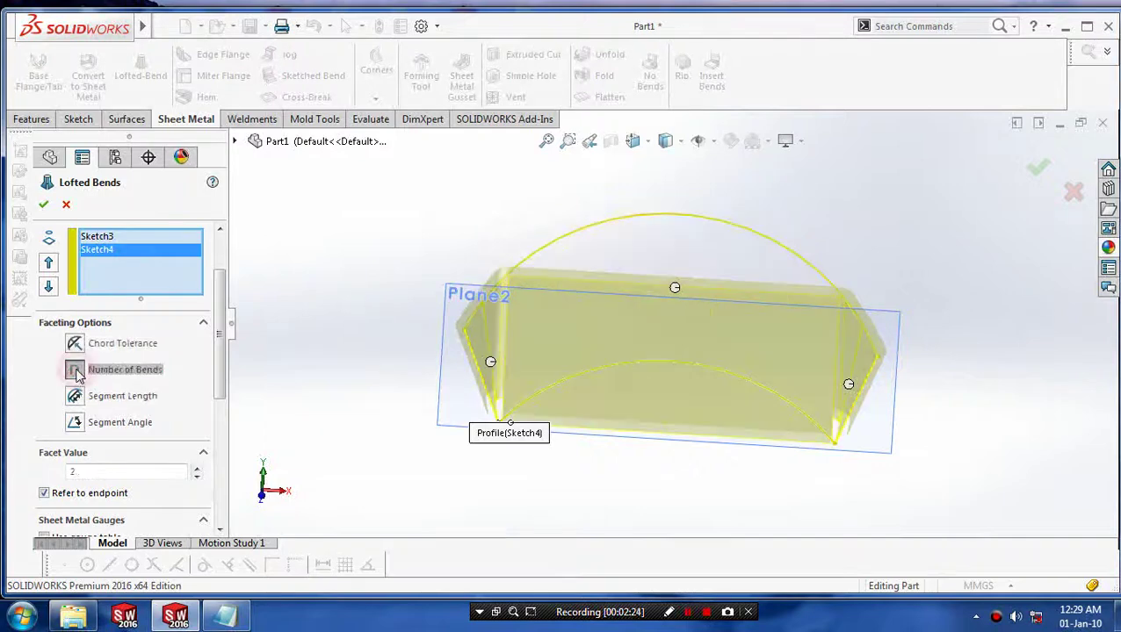
{"action": "left_click", "coordinate": [197, 470]}
{"action": "left_click", "coordinate": [195, 469]}
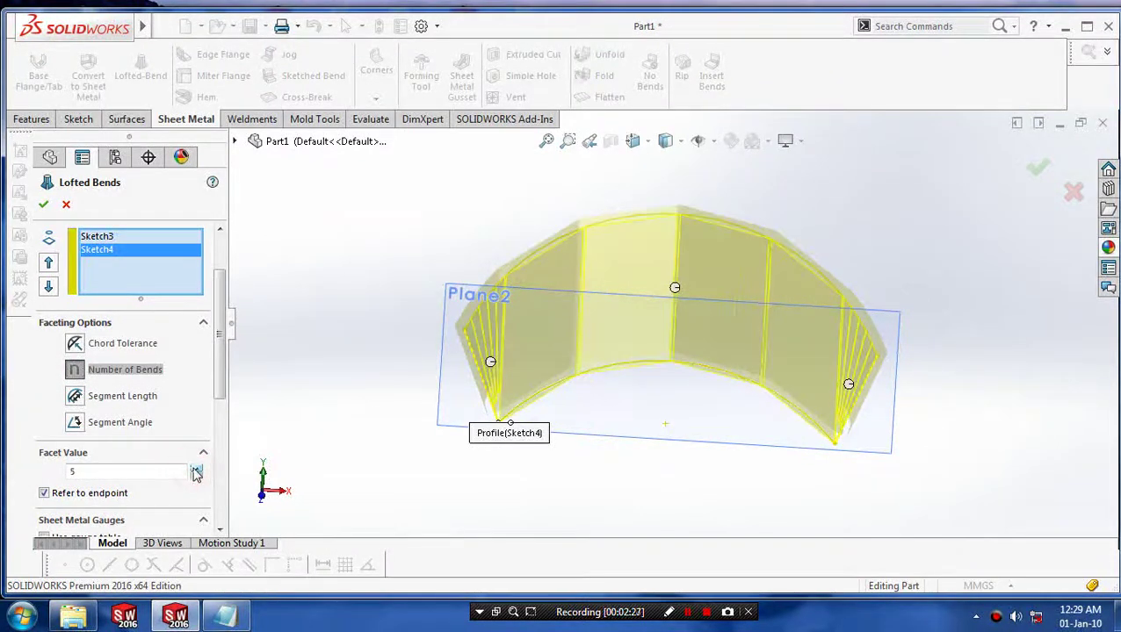
- Try Segment Length faceting, going up to 7.00mm and down to 4.00mm
{"action": "left_click", "coordinate": [77, 397]}
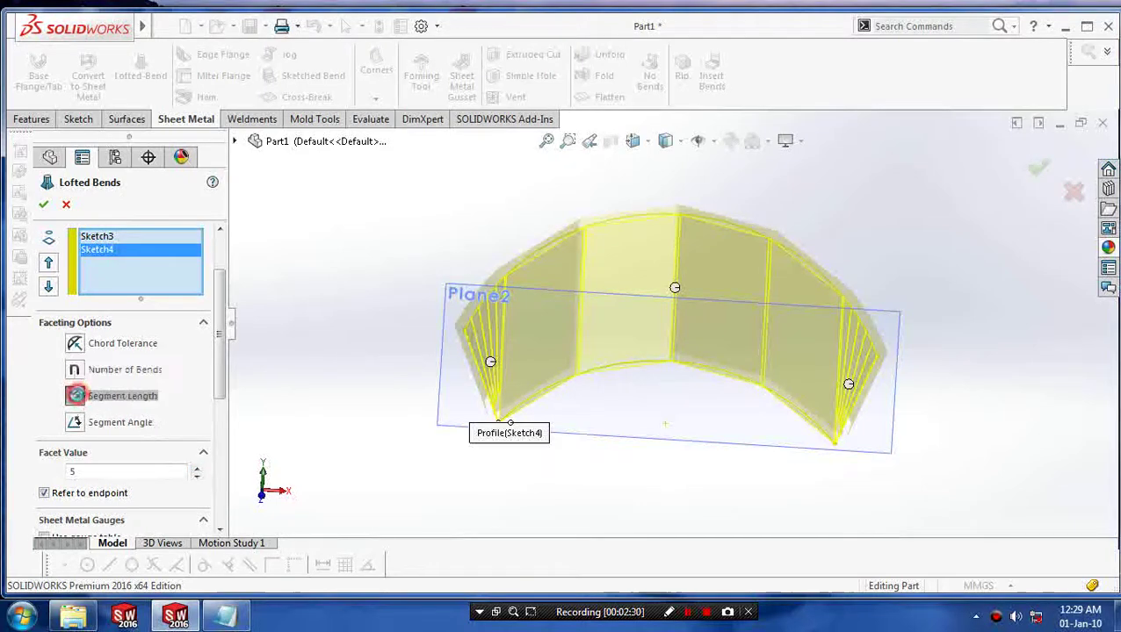
{"action": "left_click", "coordinate": [197, 468]}
{"action": "left_click", "coordinate": [198, 468]}
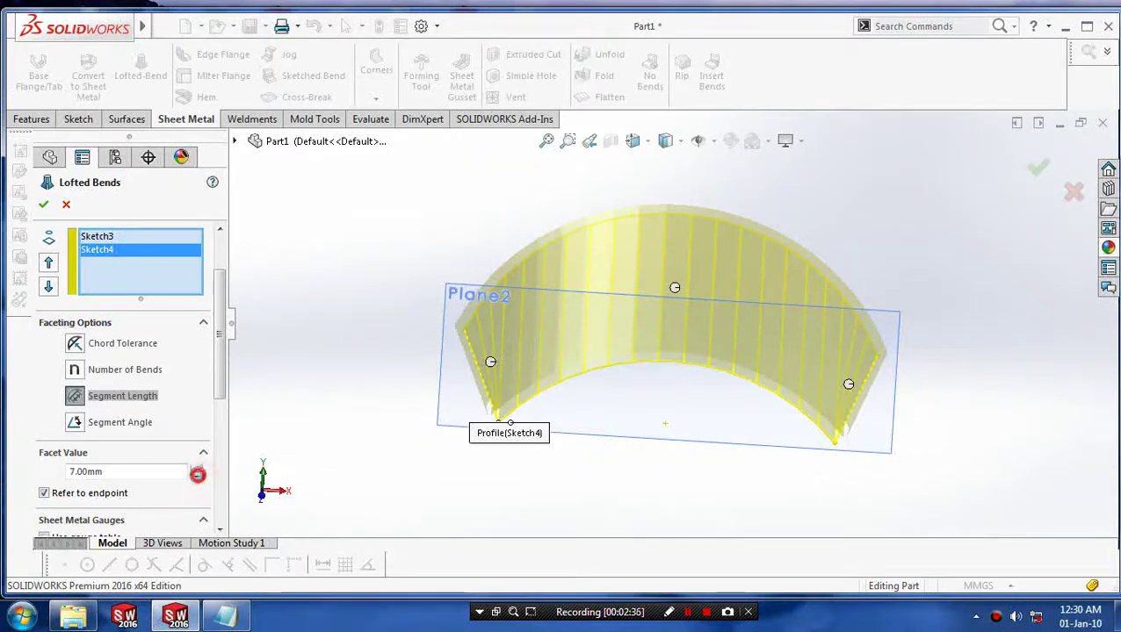
{"action": "left_click", "coordinate": [197, 476]}
{"action": "left_click", "coordinate": [196, 477]}
{"action": "left_click", "coordinate": [196, 476]}
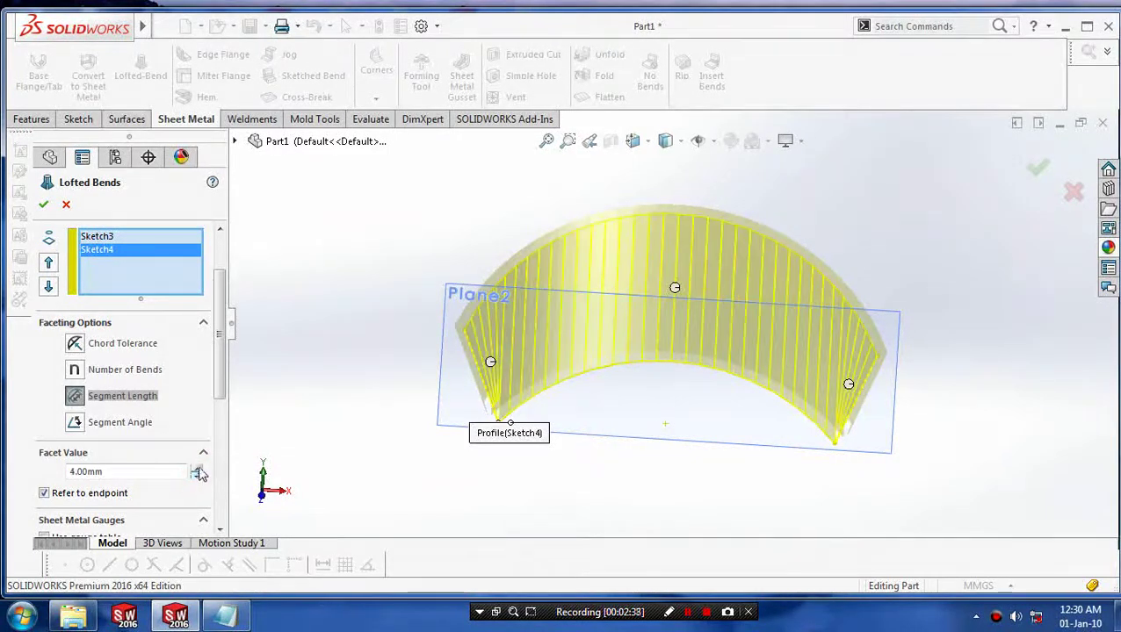
- Switch to Segment Angle faceting at about 41deg and highlight the FORMED note
{"action": "left_click", "coordinate": [79, 425]}
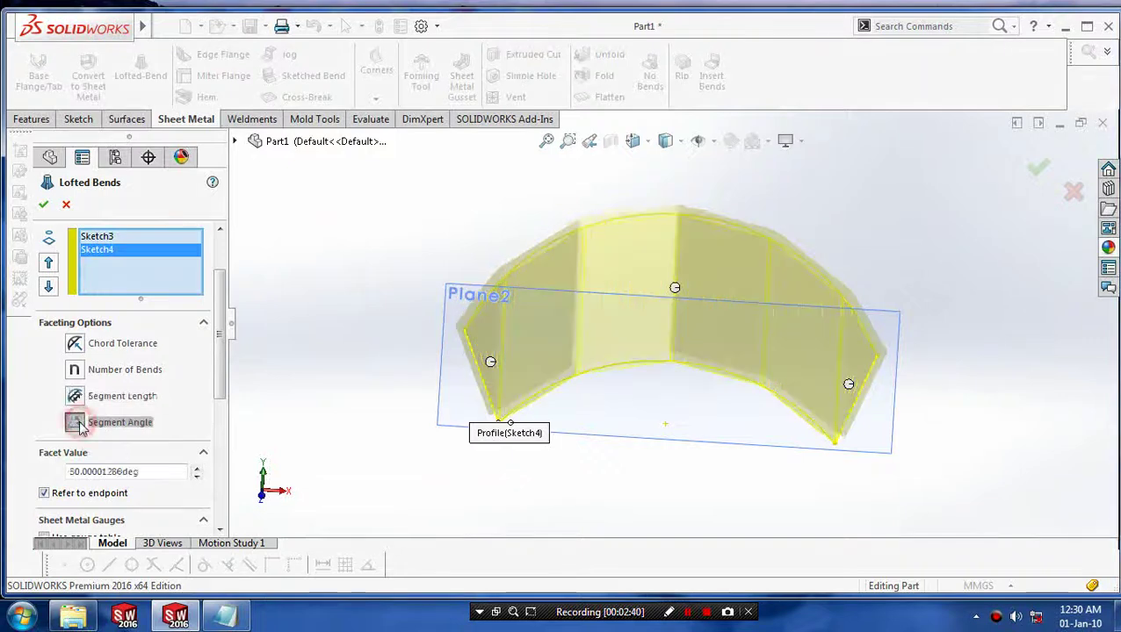
{"action": "left_click", "coordinate": [197, 471]}
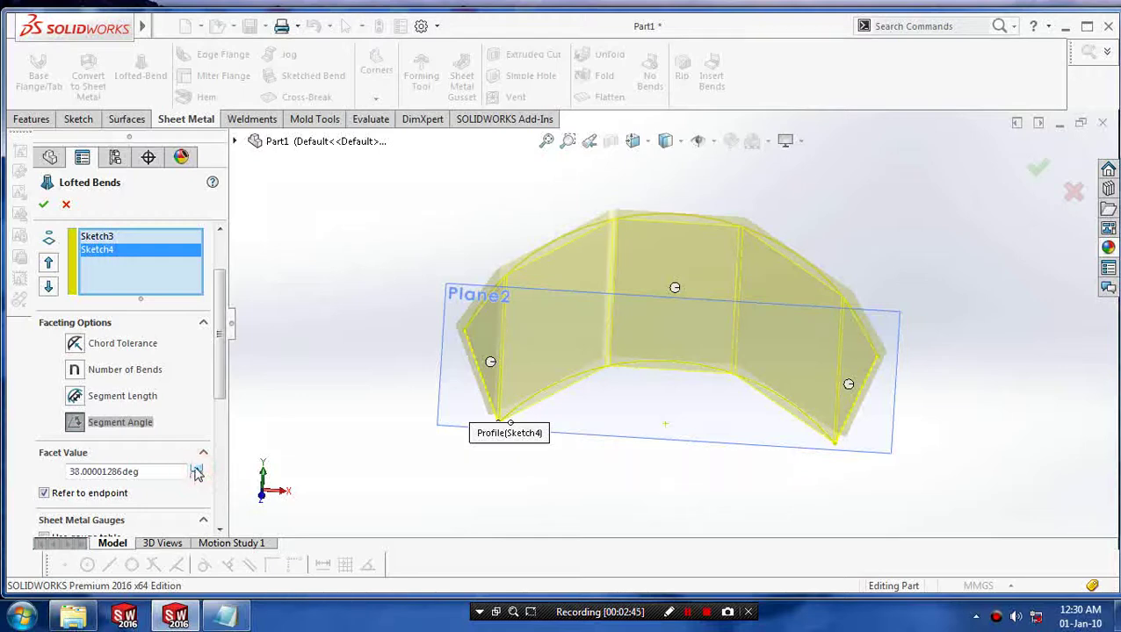
{"action": "left_click", "coordinate": [197, 468]}
{"action": "scroll", "coordinate": [225, 386], "scroll_direction": "down", "scroll_amount": 3}
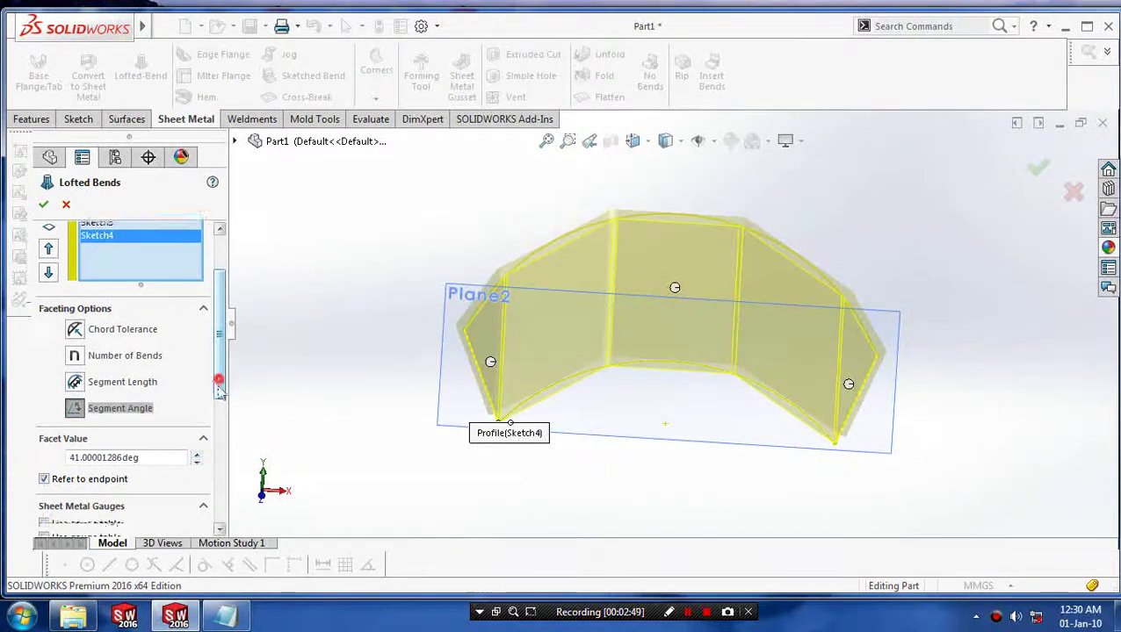
{"action": "left_click", "coordinate": [225, 614]}
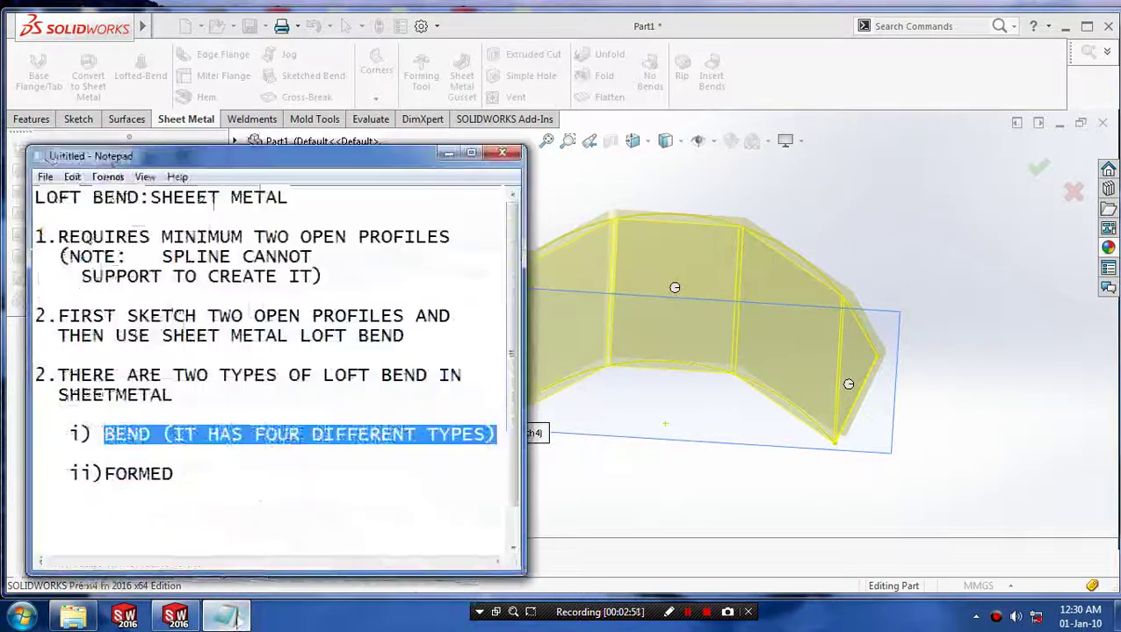
{"action": "left_click_drag", "start_coordinate": [104, 474], "coordinate": [188, 475]}
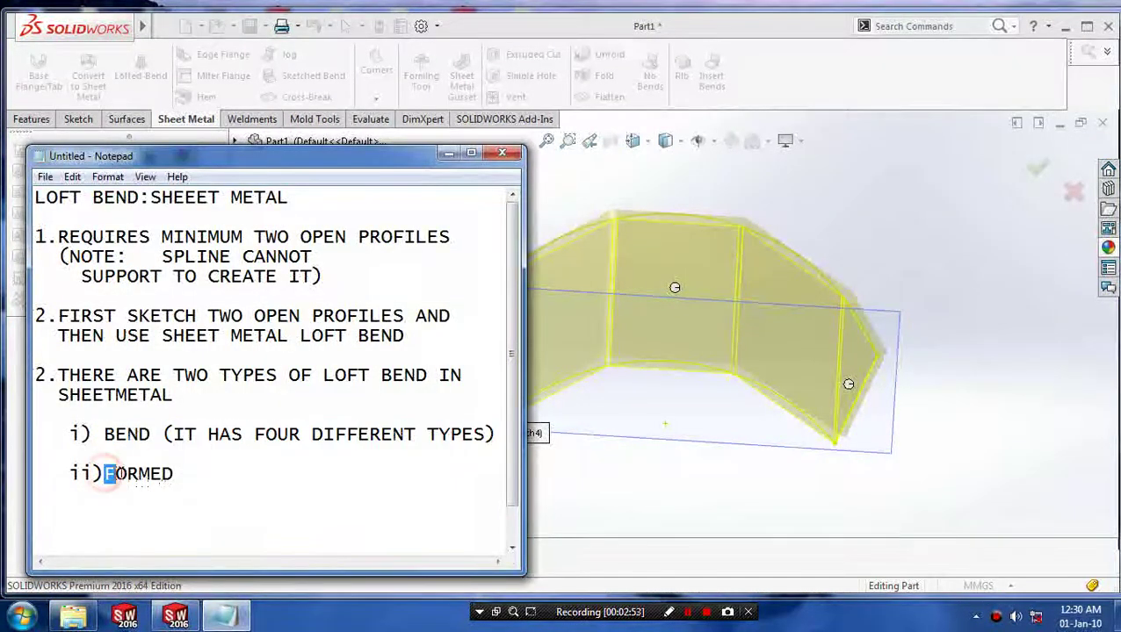
- Hide the notes and change the manufacturing method to Formed for a smooth 3.00mm shell
{"action": "left_click", "coordinate": [448, 158]}
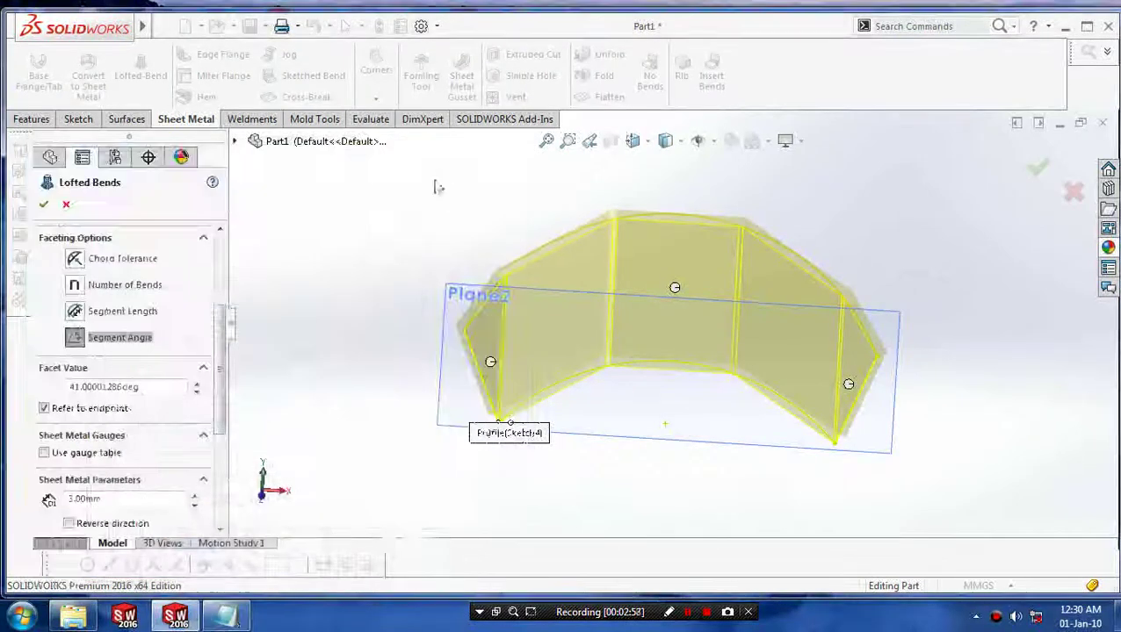
{"action": "left_click_drag", "start_coordinate": [221, 358], "coordinate": [219, 281]}
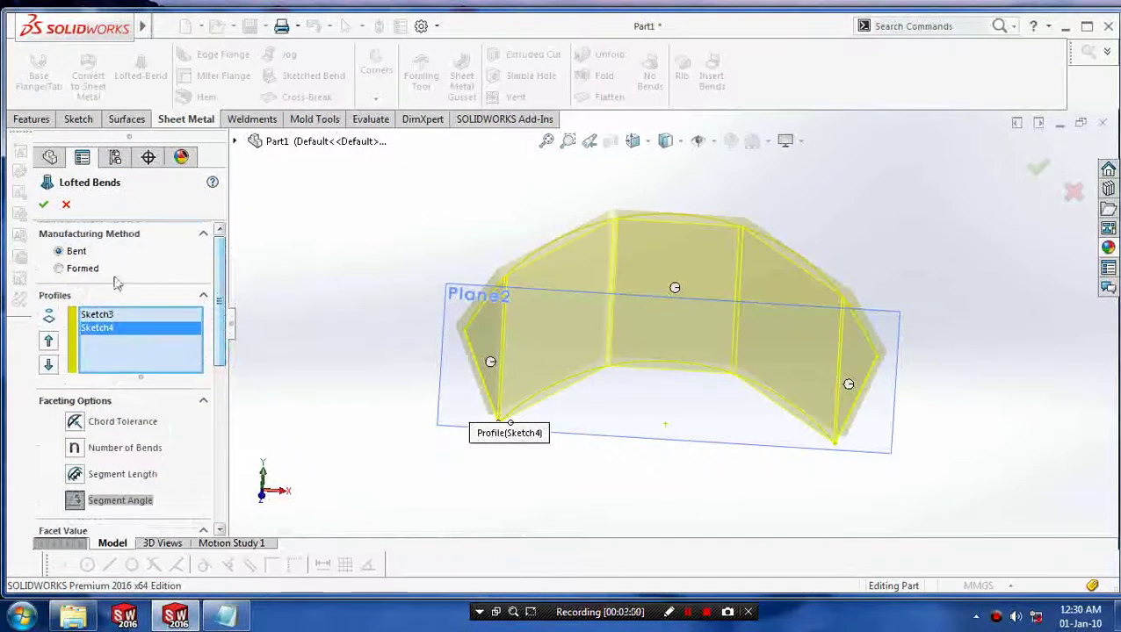
{"action": "left_click", "coordinate": [59, 271]}
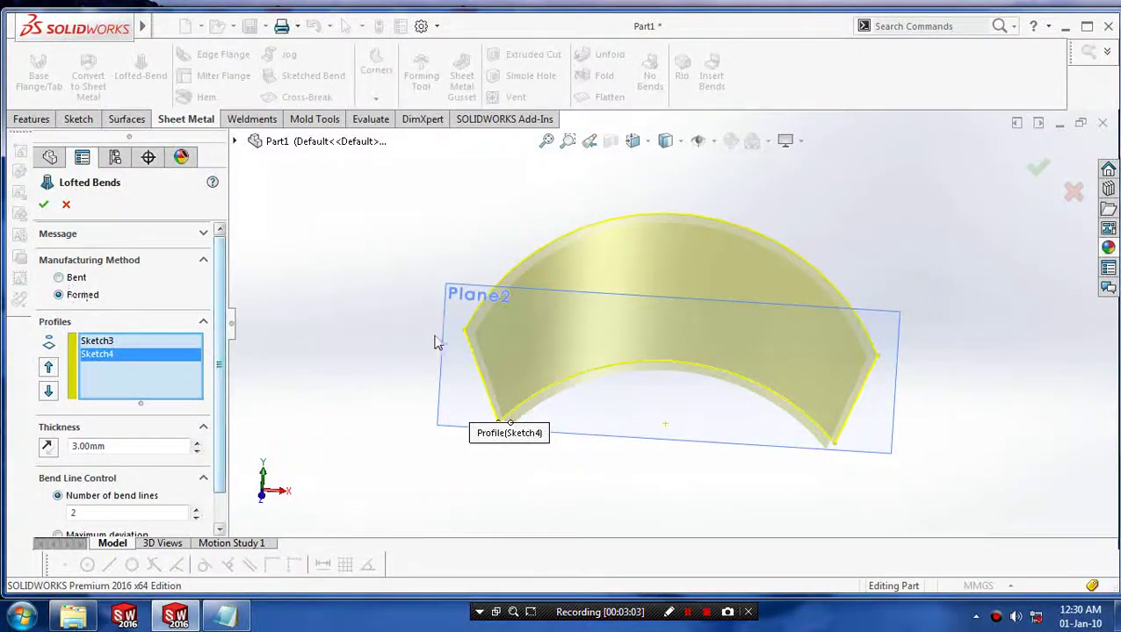
{"action": "mouse_move", "coordinate": [438, 344]}
{"action": "middle_mouse_down"}
{"action": "mouse_move", "coordinate": [376, 378]}
{"action": "mouse_move", "coordinate": [475, 449]}
{"action": "mouse_move", "coordinate": [440, 399]}
{"action": "mouse_move", "coordinate": [410, 429]}
{"action": "mouse_move", "coordinate": [395, 390]}
{"action": "middle_mouse_up"}
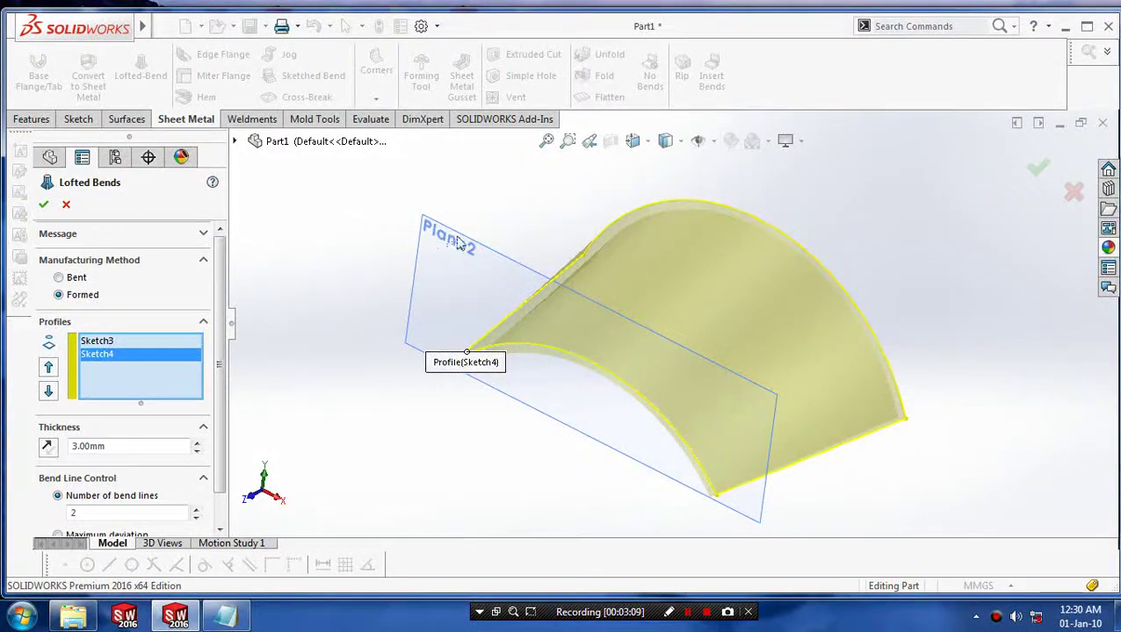
- Accept Lofted Bends1, orbit the finished shell, and hide Plane2
{"action": "left_click", "coordinate": [42, 205]}
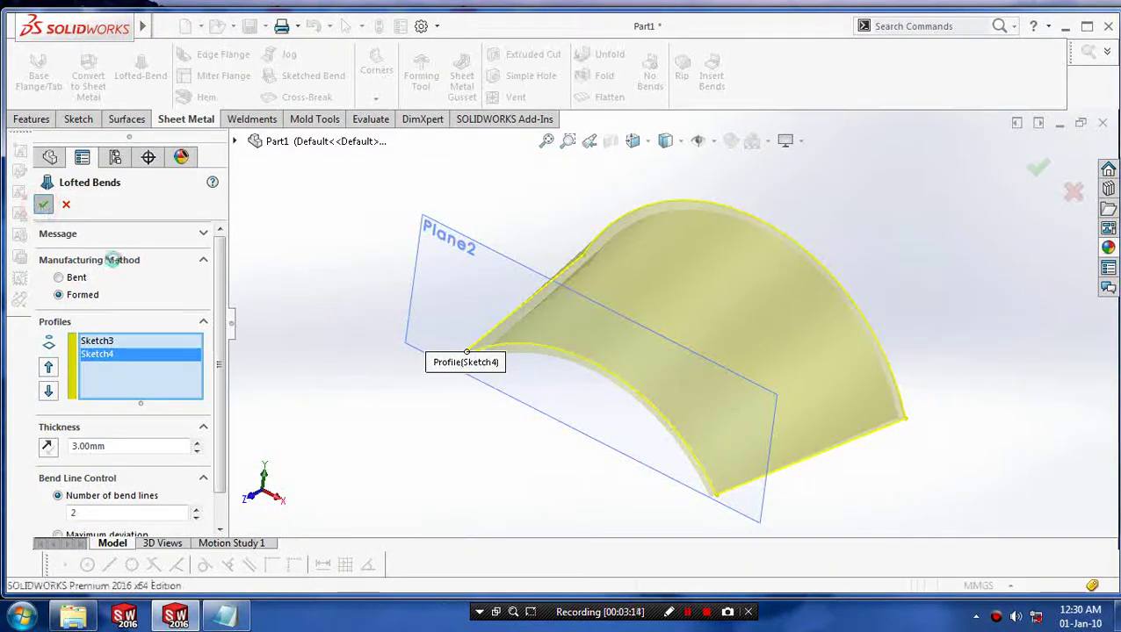
{"action": "middle_click_drag", "start_coordinate": [635, 497], "coordinate": [593, 466]}
{"action": "right_click", "coordinate": [615, 463]}
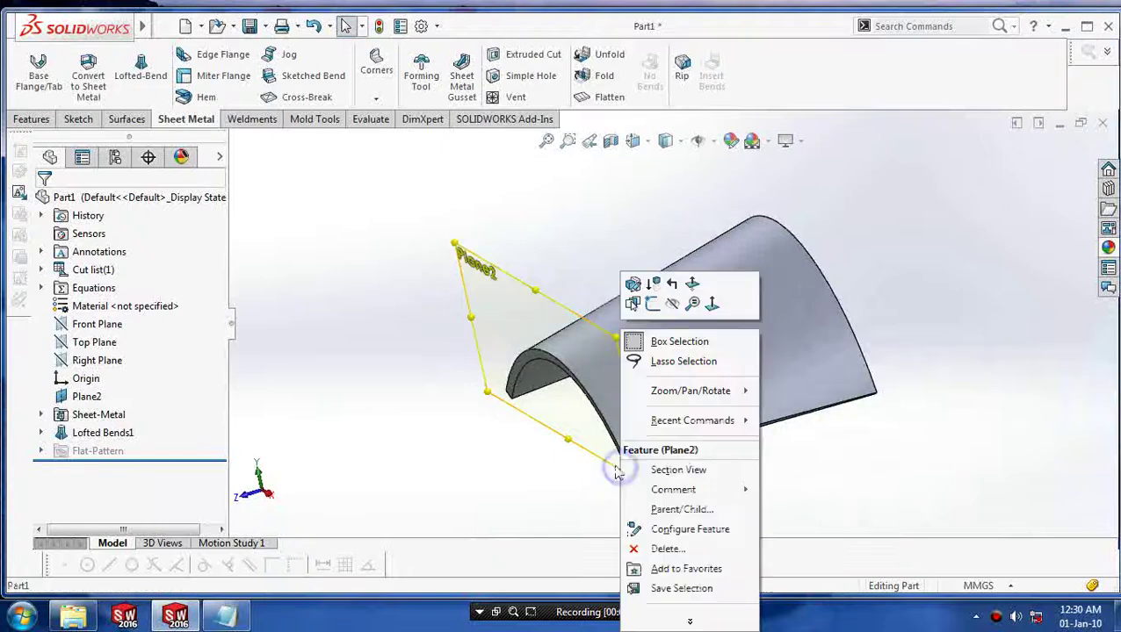